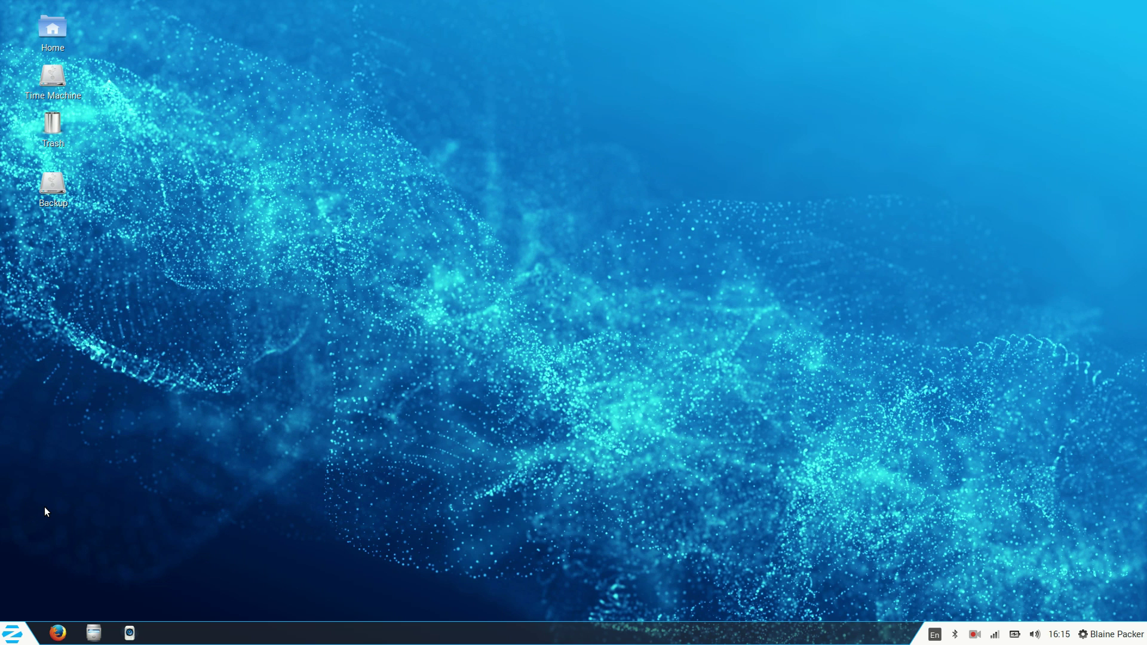
Step: Open and close the start menu twice to look over its contents
{"action": "left_click", "coordinate": [12, 634]}
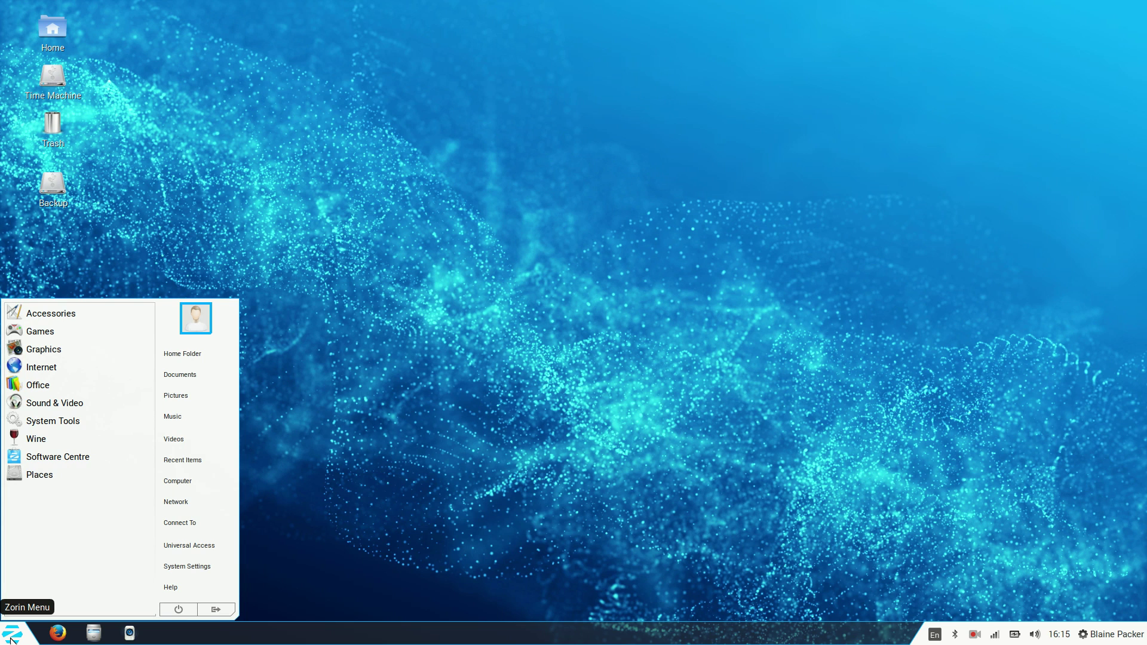
{"action": "left_click", "coordinate": [772, 378]}
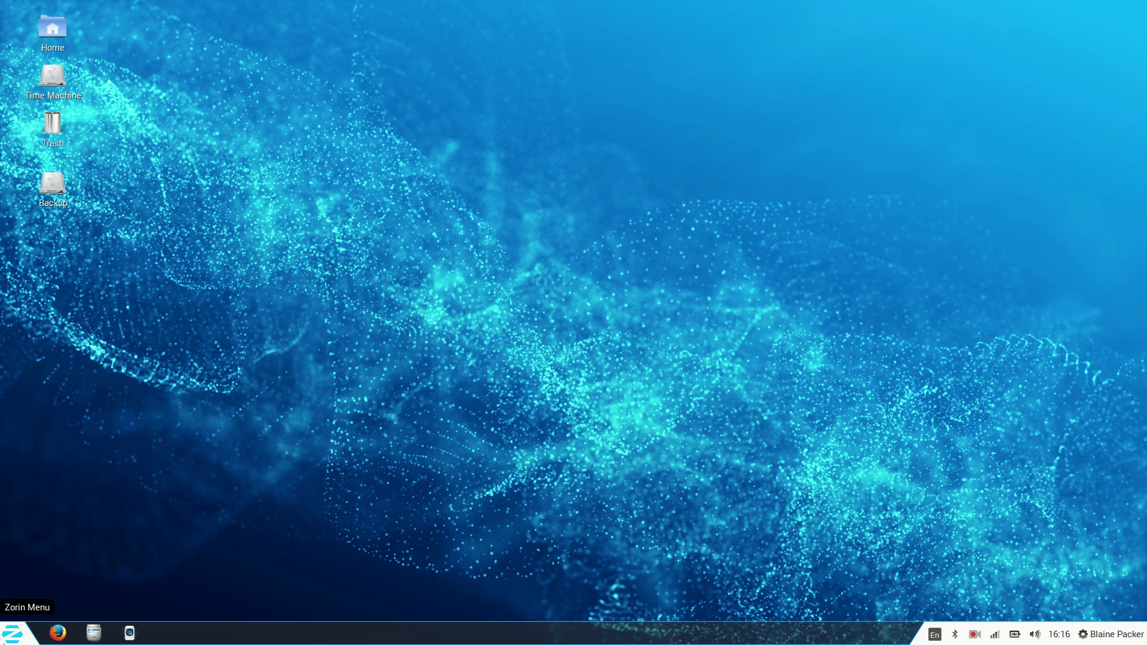
{"action": "left_click", "coordinate": [11, 633]}
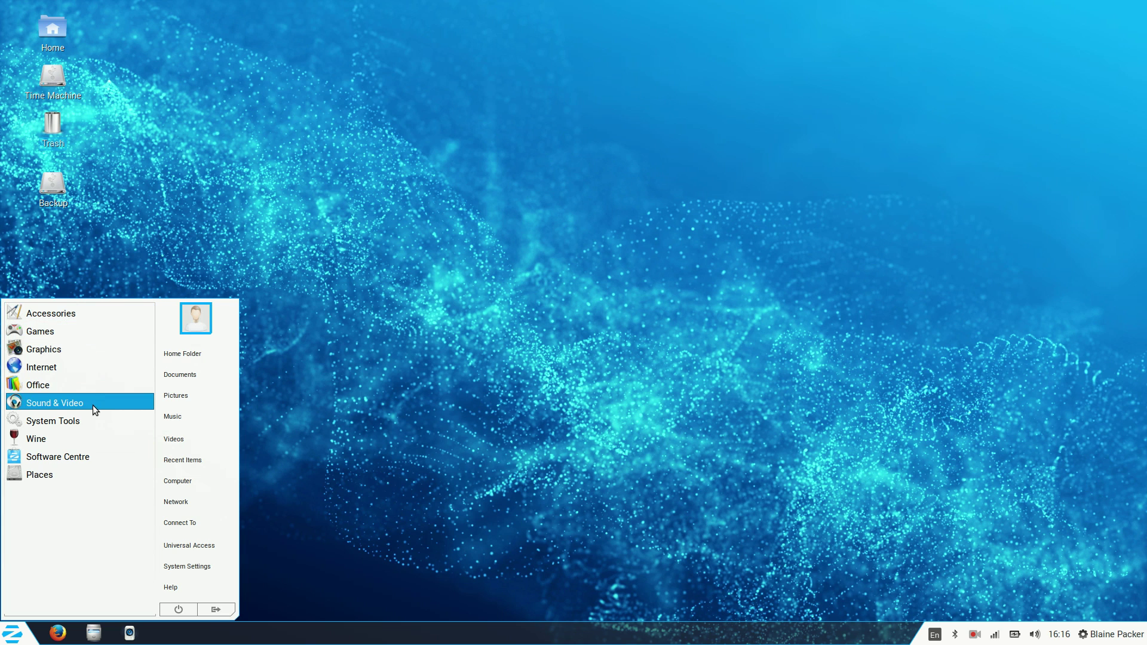
{"action": "left_click", "coordinate": [657, 387]}
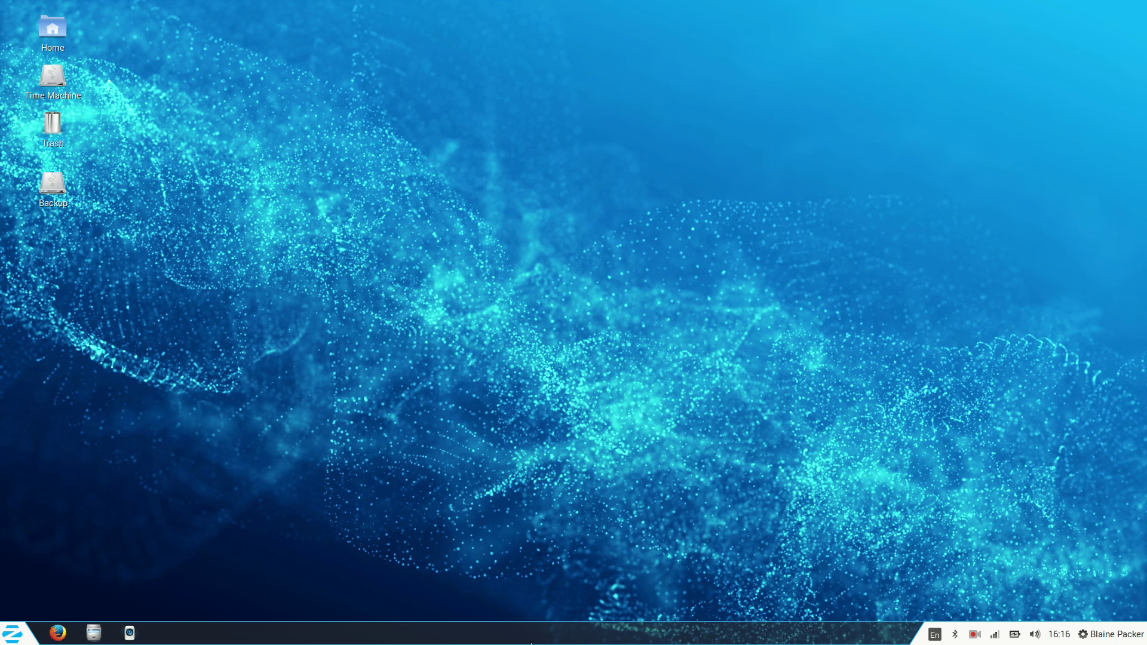
Step: Check the user session menu, then reopen the Zorin Menu with its search box active
{"action": "left_click", "coordinate": [1115, 635]}
{"action": "mouse_move", "coordinate": [944, 635]}
{"action": "mouse_move", "coordinate": [13, 640]}
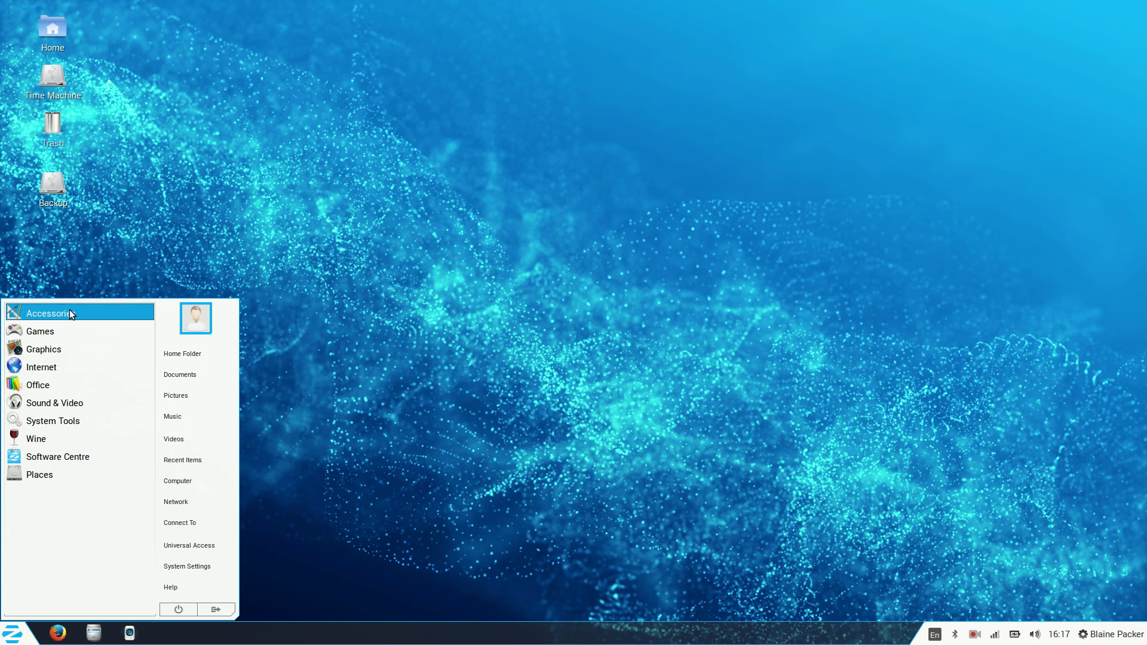
{"action": "left_click", "coordinate": [29, 611]}
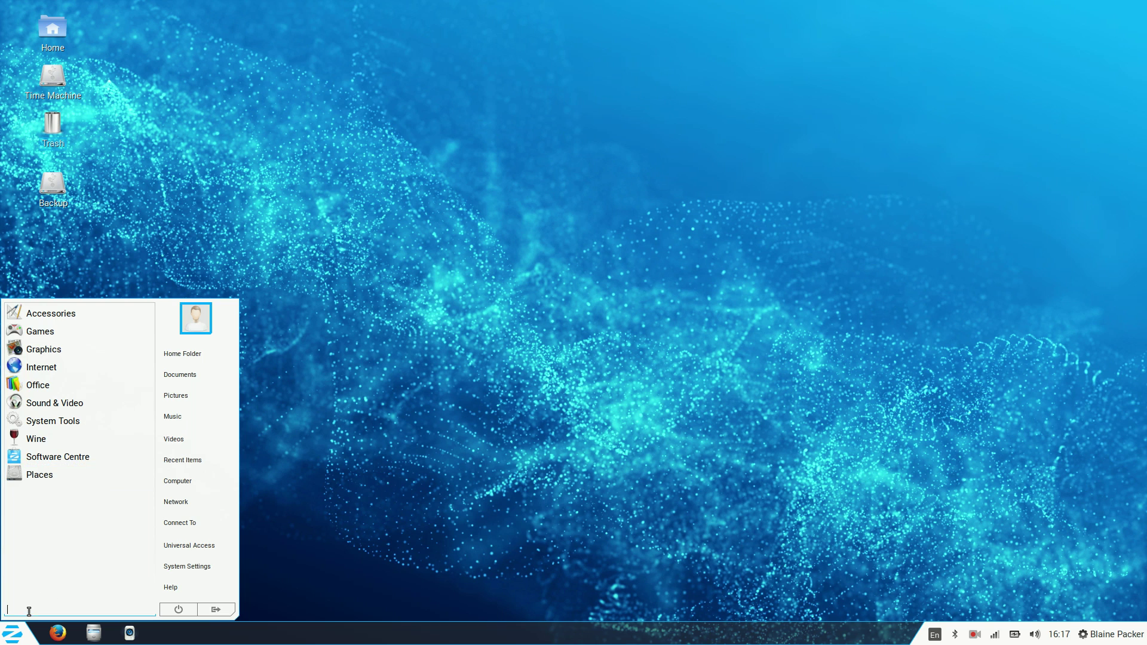
{"action": "left_click", "coordinate": [11, 633]}
{"action": "left_click", "coordinate": [11, 634]}
{"action": "type", "text": "firefox"}
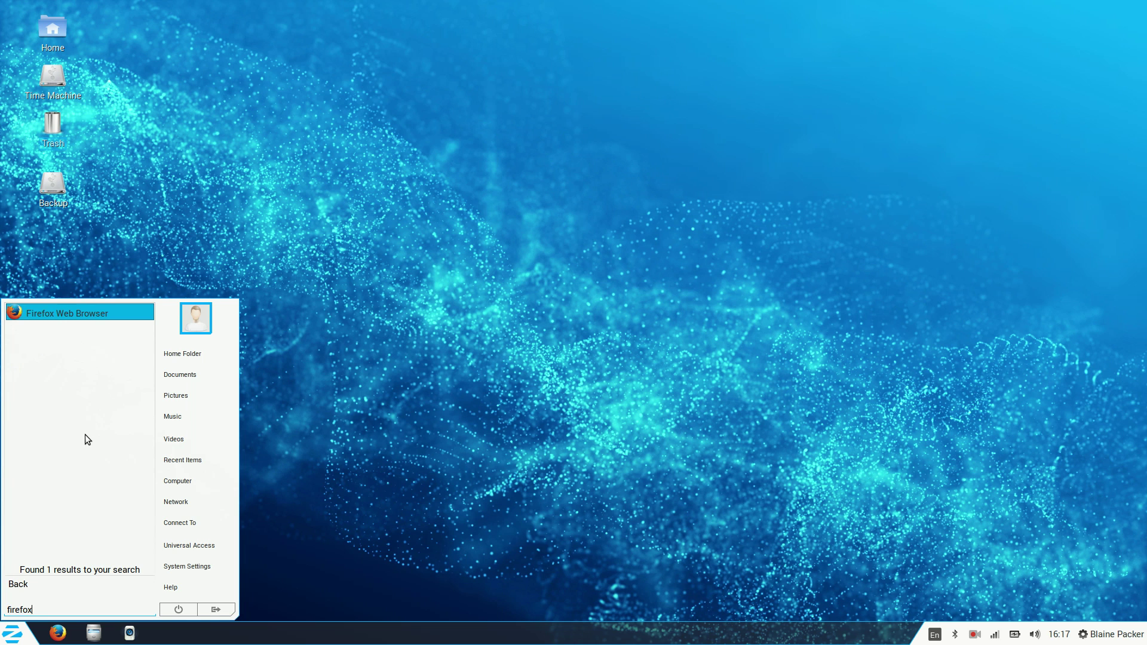
{"action": "key", "text": "BackSpace"}
{"action": "key", "text": "BackSpace"}
{"action": "key", "text": "BackSpace"}
{"action": "key", "text": "BackSpace"}
{"action": "key", "text": "BackSpace"}
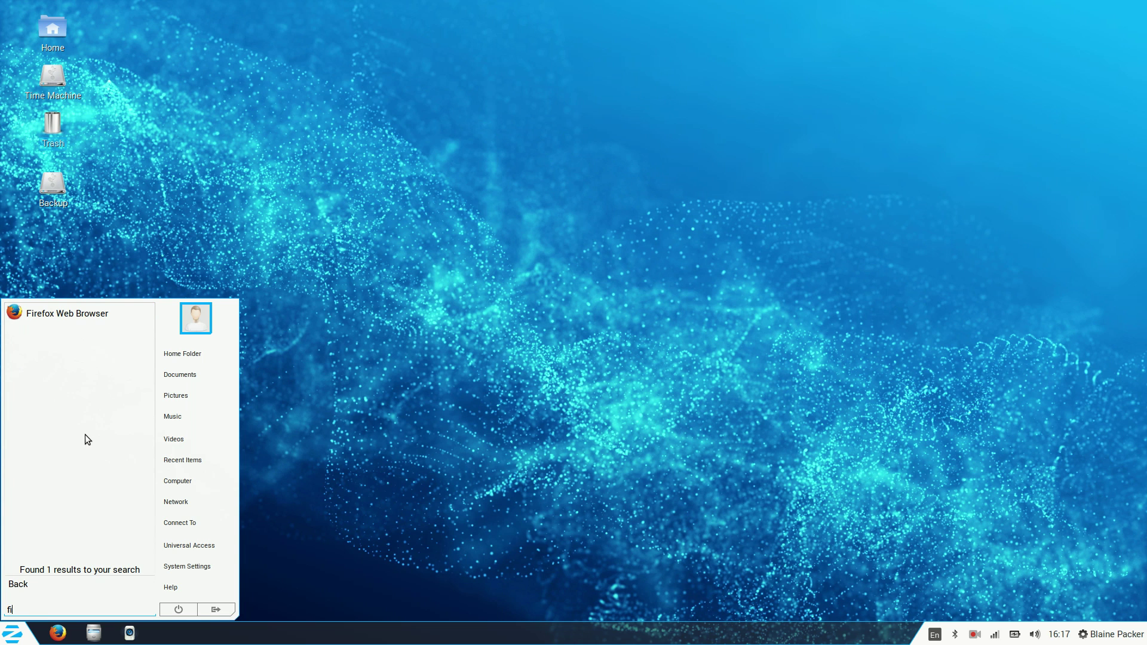
{"action": "key", "text": "BackSpace"}
{"action": "key", "text": "BackSpace"}
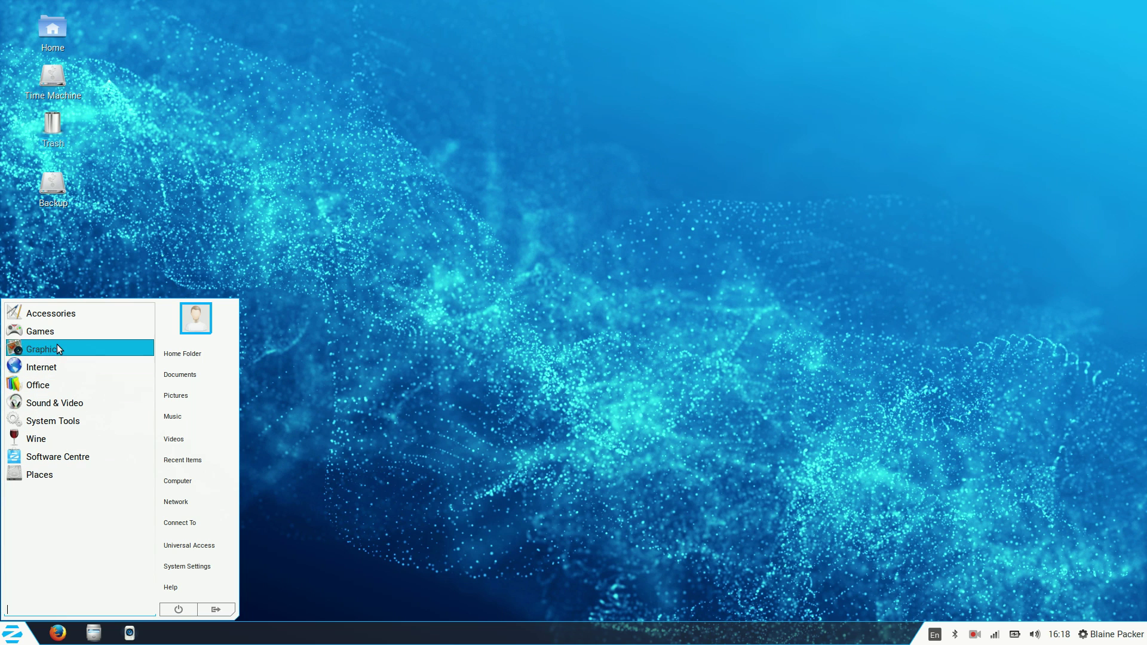
{"action": "left_click", "coordinate": [62, 313]}
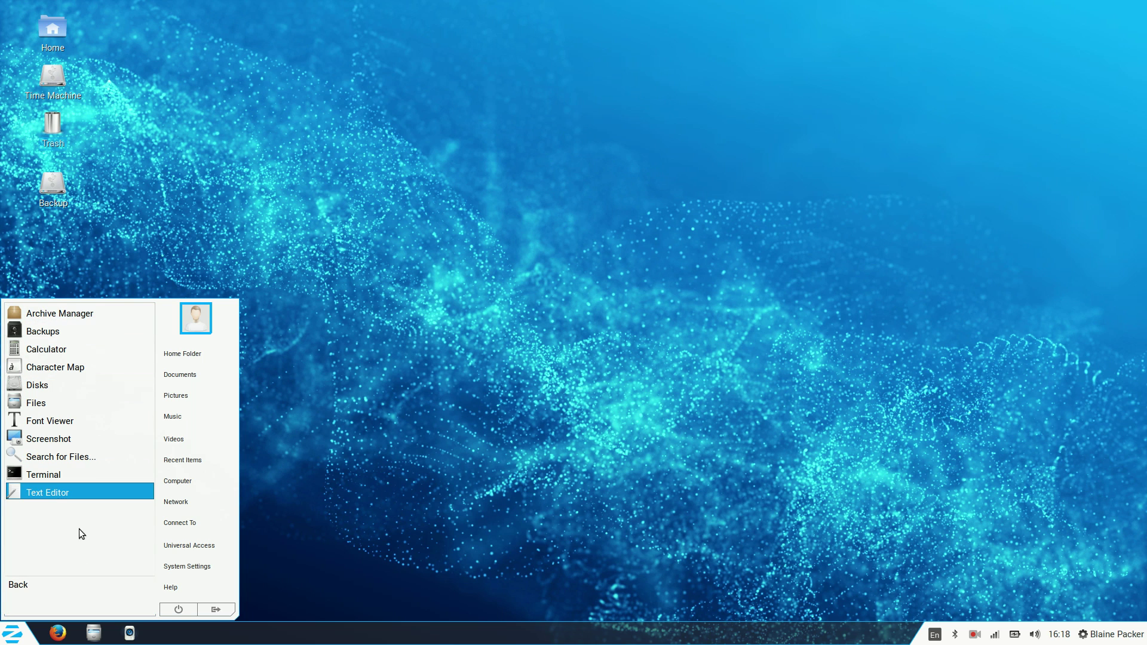
{"action": "left_click", "coordinate": [25, 588]}
{"action": "left_click", "coordinate": [72, 315]}
{"action": "left_click", "coordinate": [49, 582]}
{"action": "left_click", "coordinate": [96, 331]}
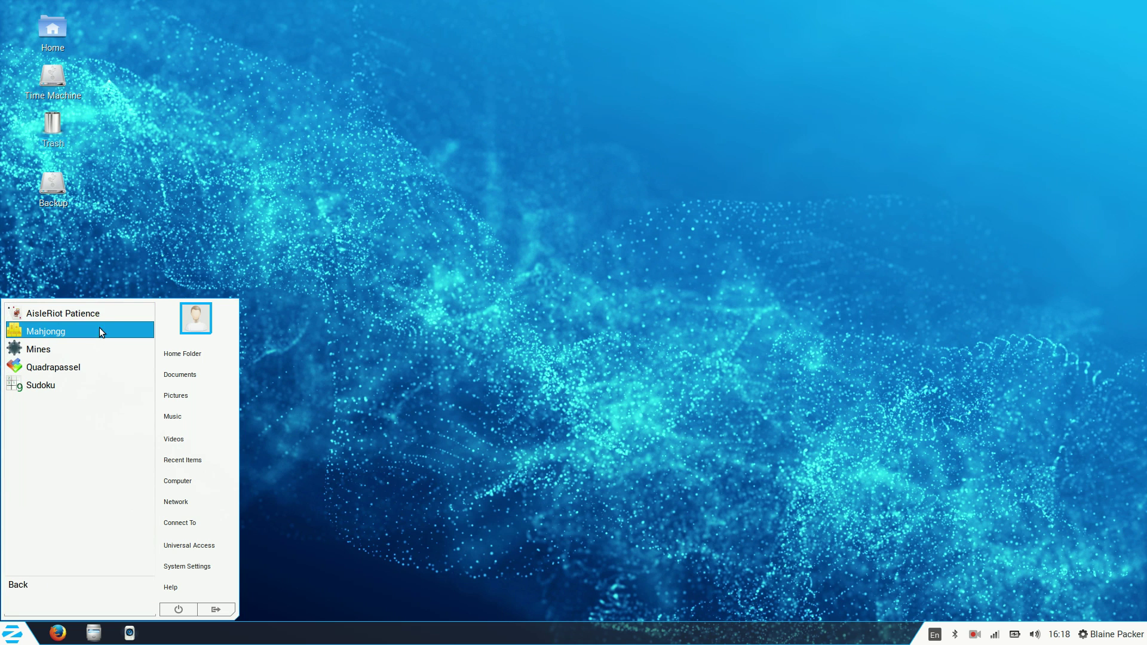
{"action": "left_click", "coordinate": [52, 584]}
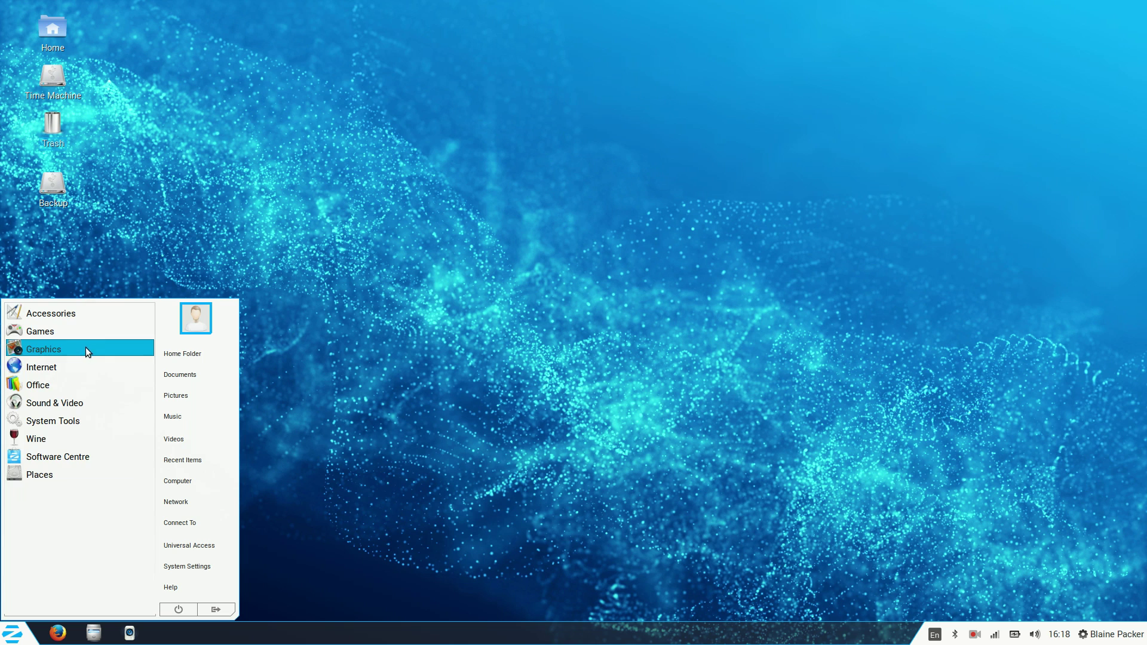
{"action": "left_click", "coordinate": [87, 348]}
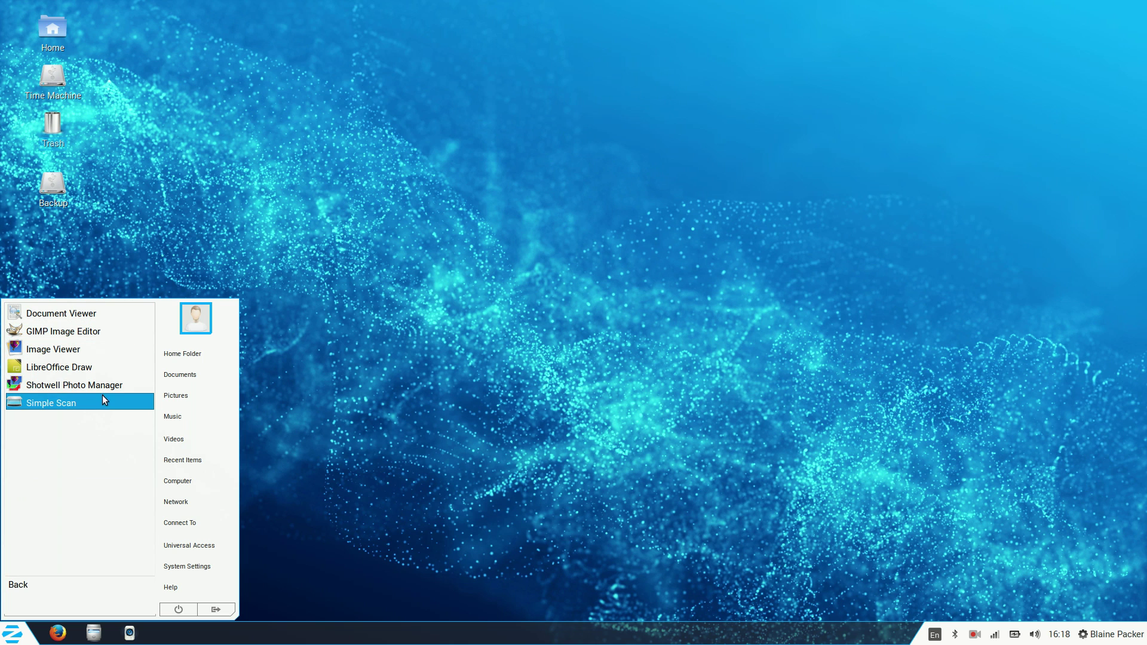
Step: Browse the Office and Internet categories and launch Zorin Web Browser Manager
{"action": "left_click", "coordinate": [50, 586]}
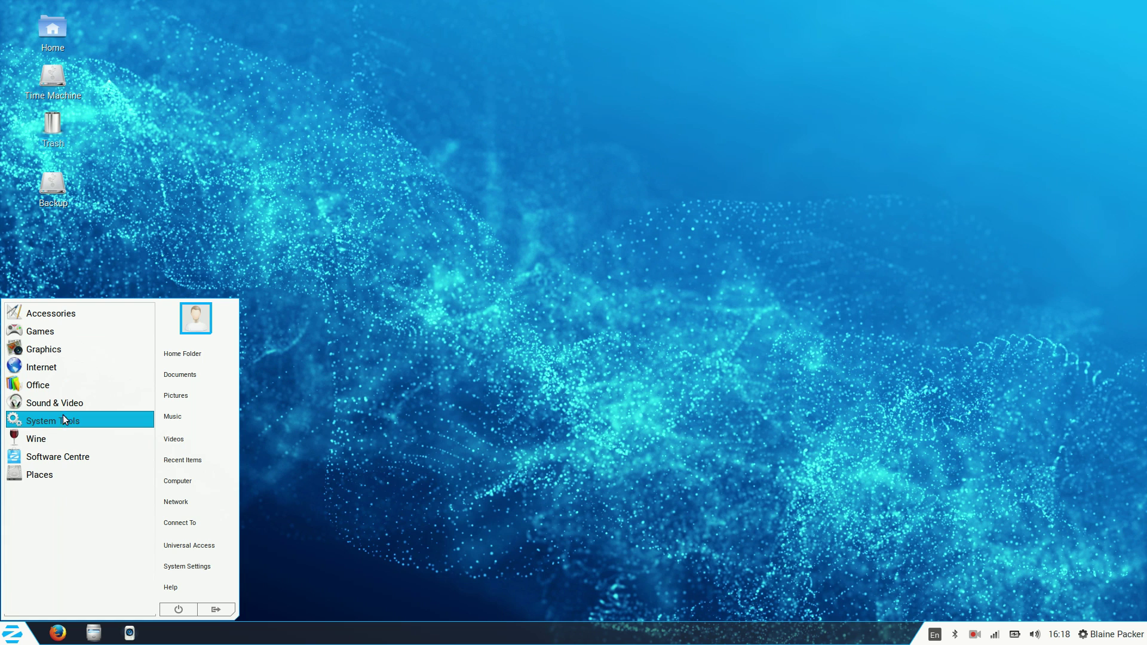
{"action": "left_click", "coordinate": [68, 383]}
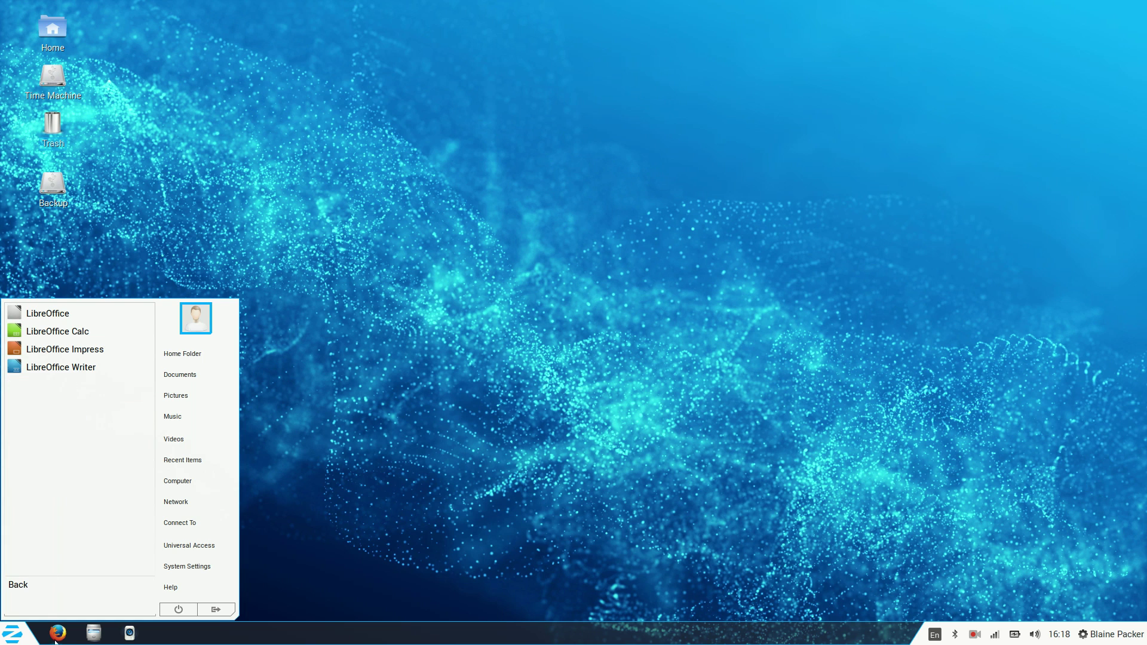
{"action": "left_click", "coordinate": [45, 585]}
{"action": "left_click", "coordinate": [66, 364]}
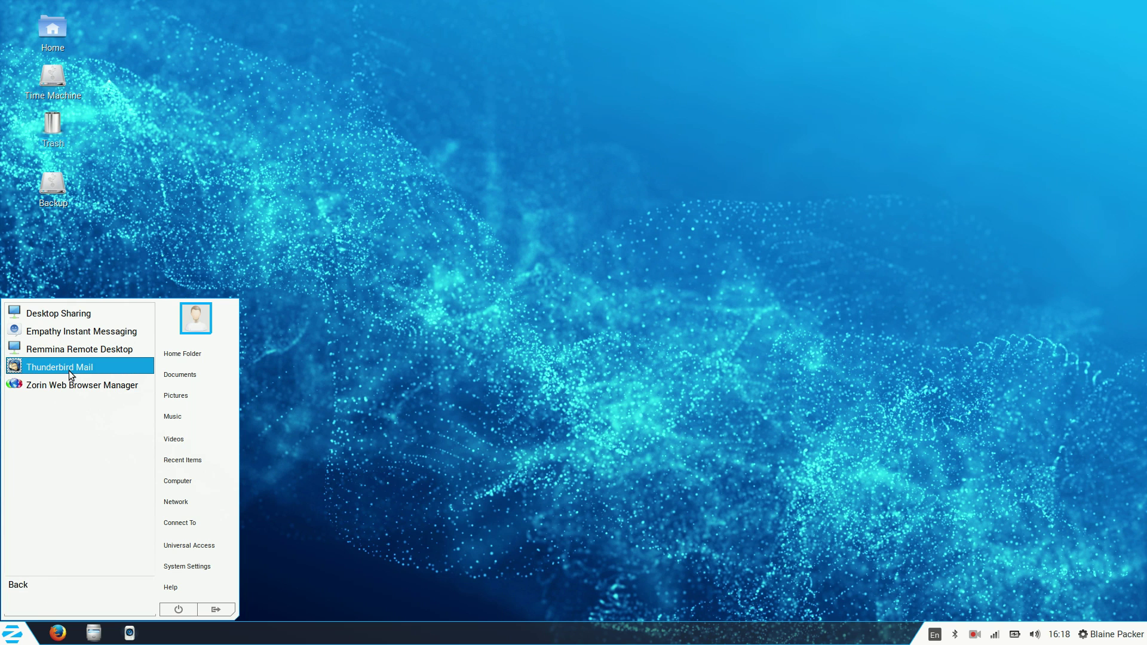
{"action": "left_click", "coordinate": [67, 386]}
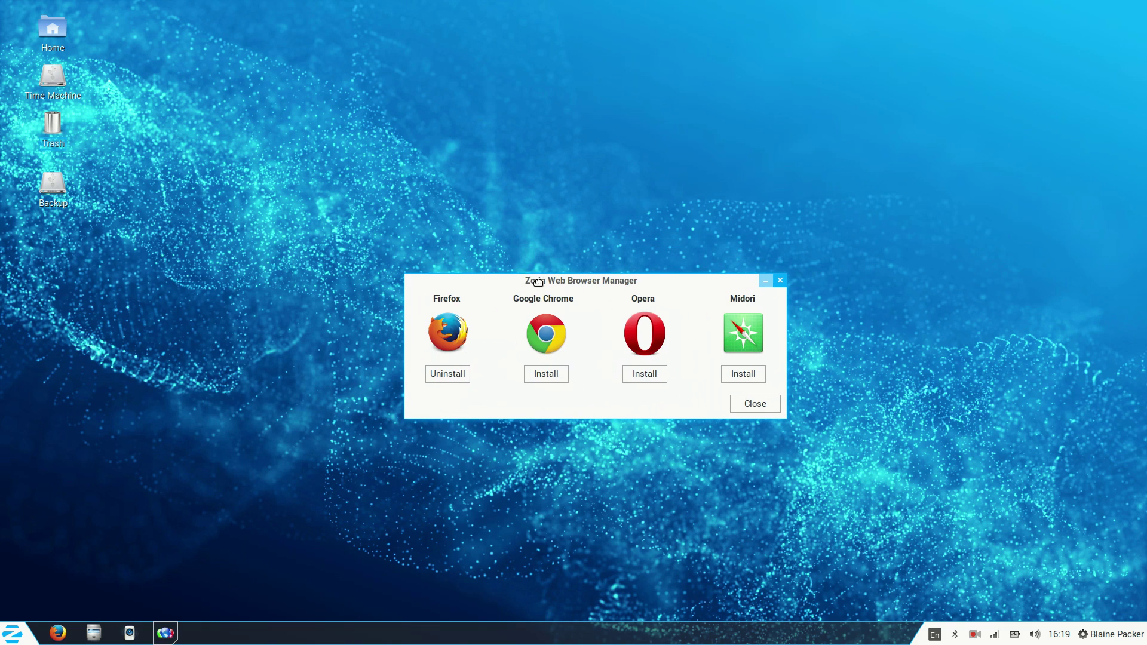
Step: Close the Zorin Web Browser Manager and reopen the Zorin Menu
{"action": "left_click", "coordinate": [781, 281]}
{"action": "left_click", "coordinate": [12, 633]}
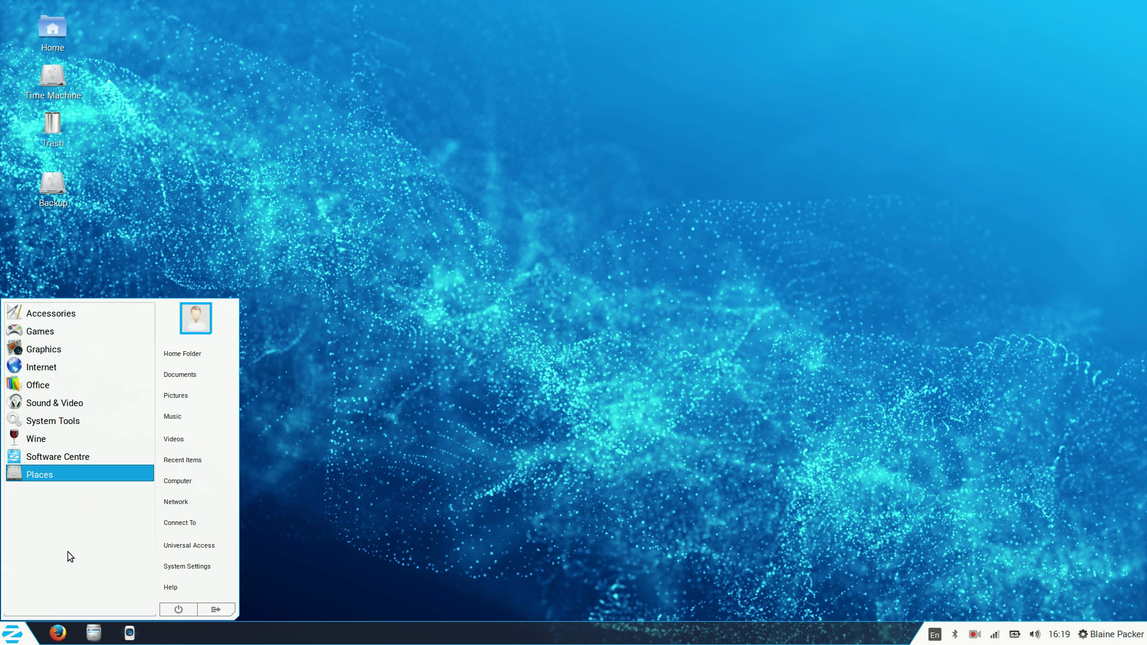
Step: Launch LibreOffice Writer from the Office category, then close its blank document
{"action": "left_click", "coordinate": [37, 384]}
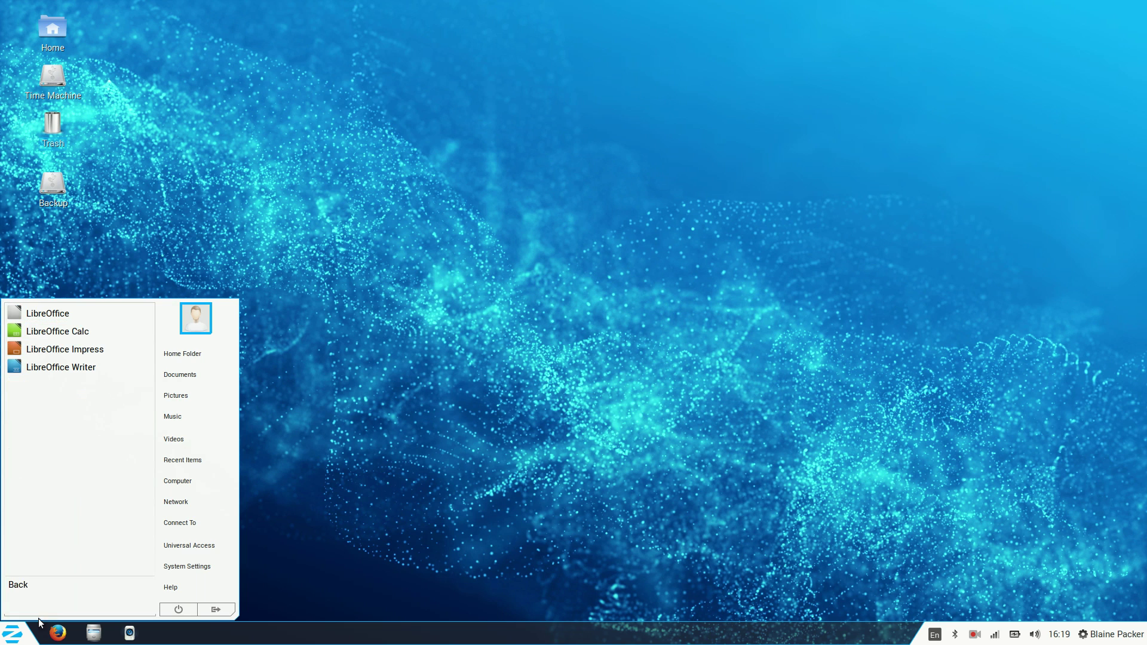
{"action": "left_click", "coordinate": [54, 364]}
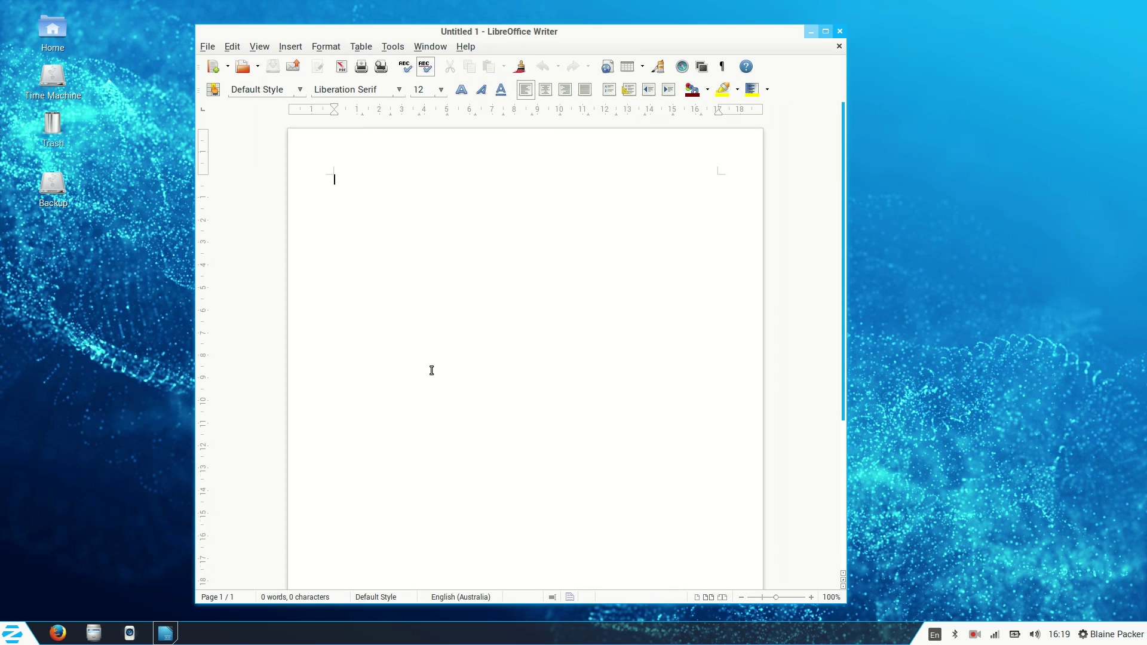
{"action": "left_click", "coordinate": [840, 31]}
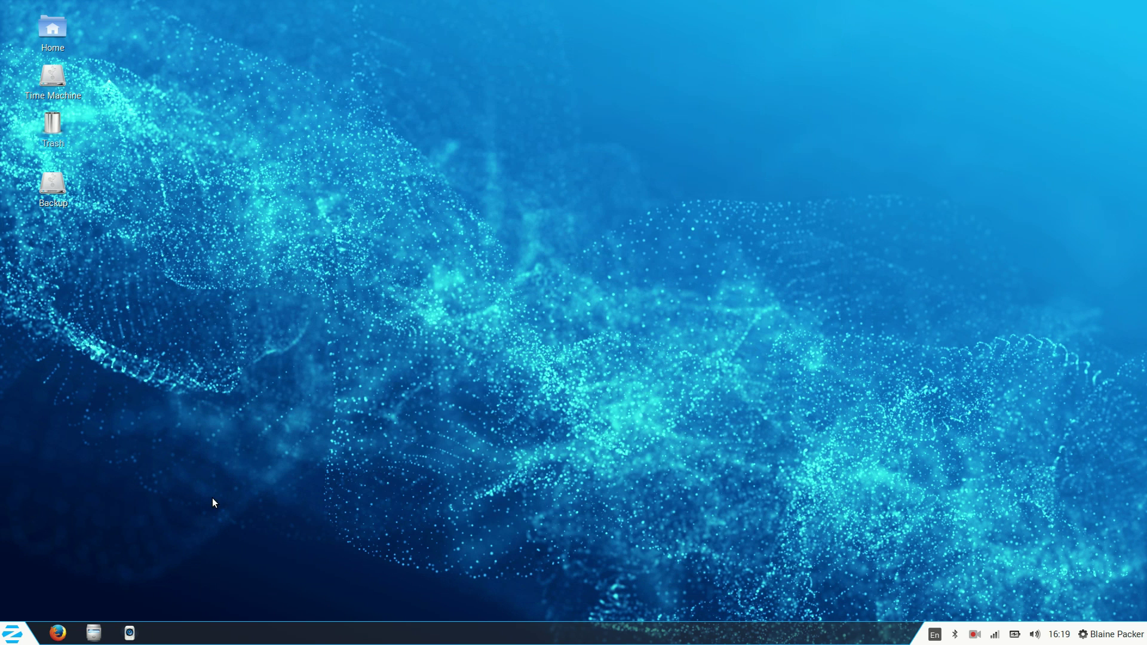
Step: Show the Sound & Video applications in the Zorin Menu
{"action": "left_click", "coordinate": [7, 634]}
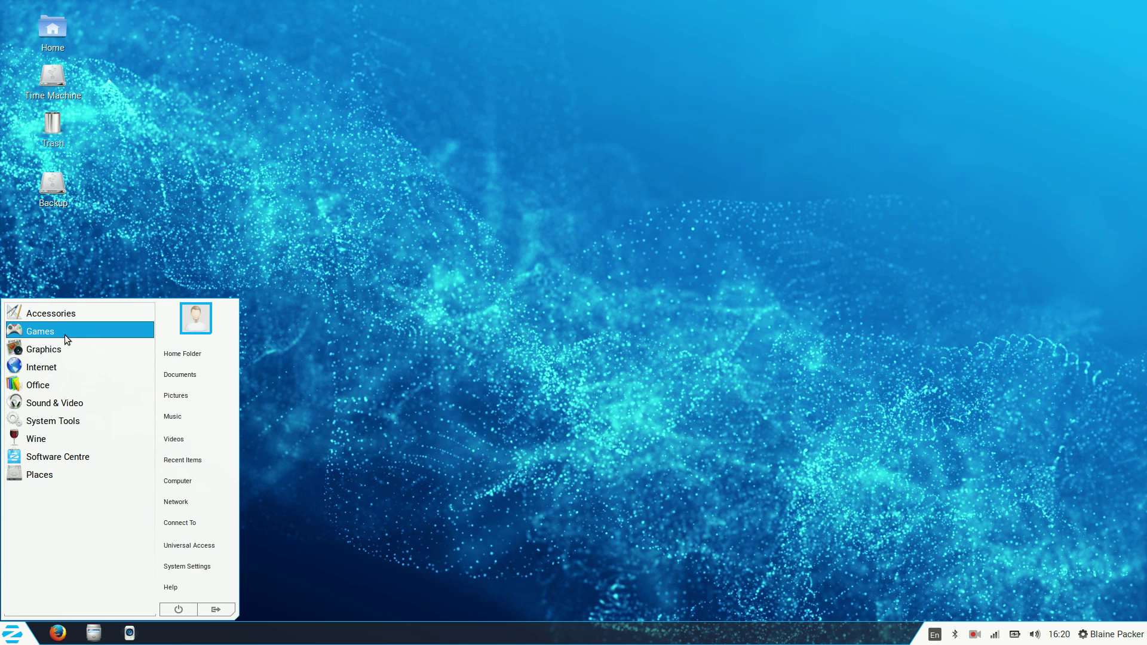
{"action": "left_click", "coordinate": [65, 402]}
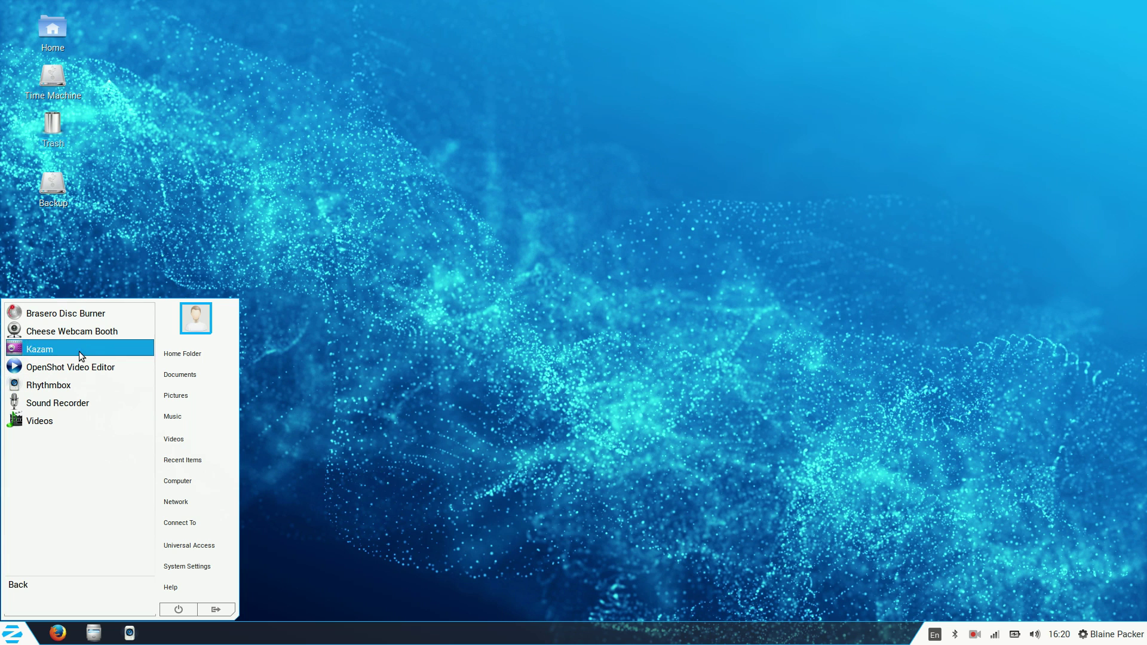
Step: Open Zorin Look Changer from System Tools and switch the desktop to Windows XP
{"action": "left_click", "coordinate": [40, 584]}
{"action": "left_click", "coordinate": [47, 420]}
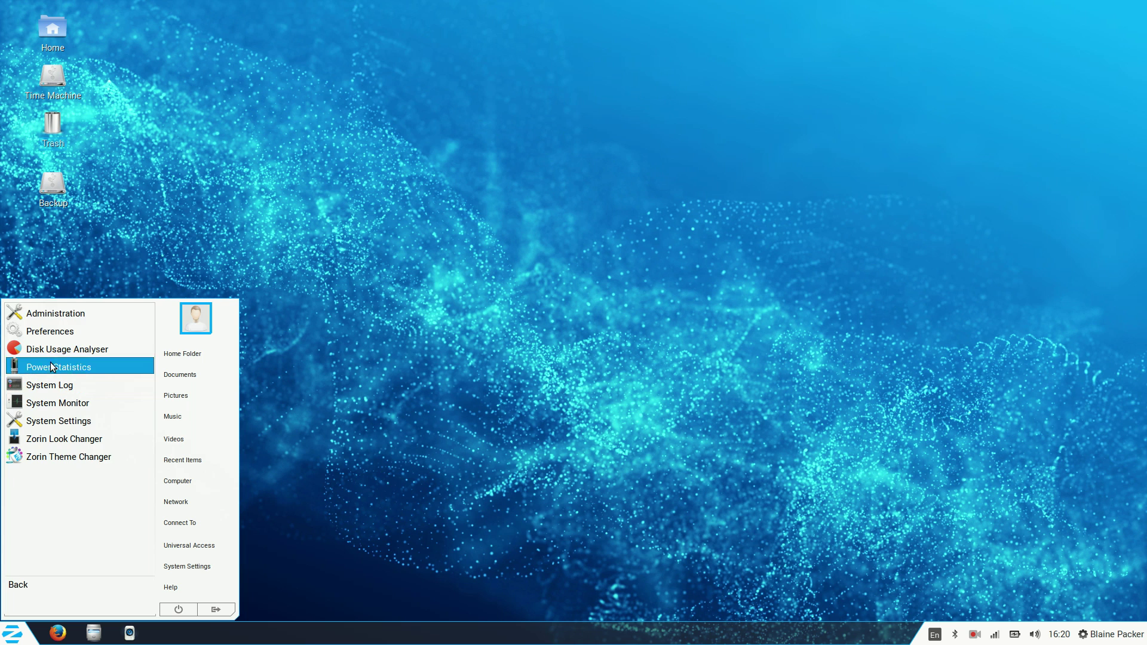
{"action": "left_click", "coordinate": [65, 439]}
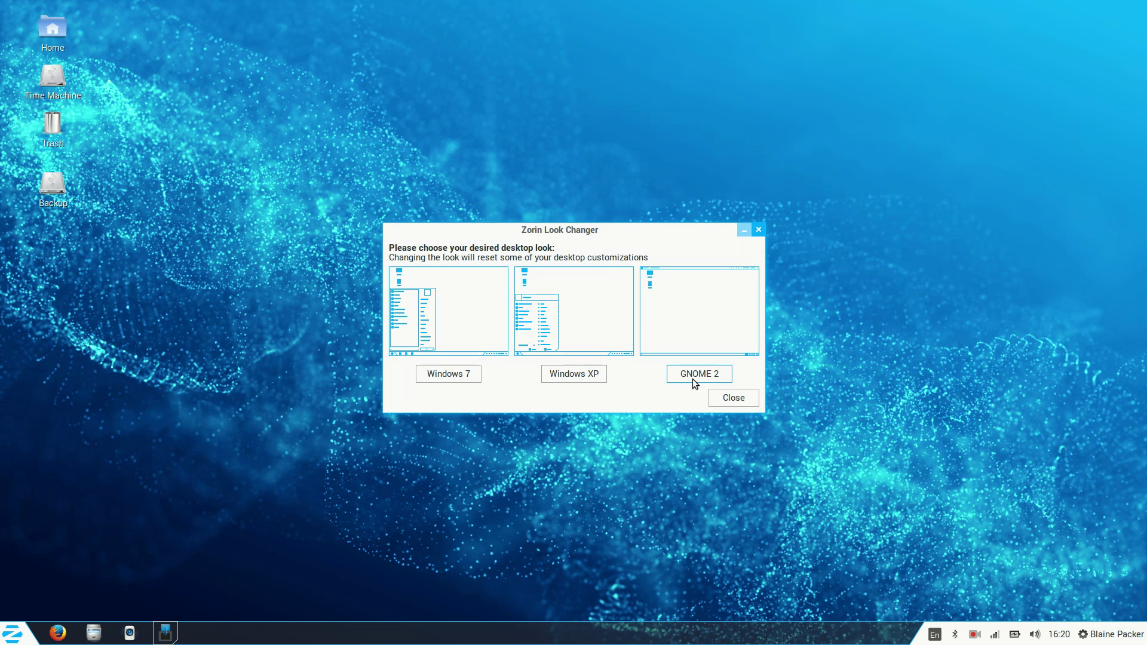
{"action": "left_click", "coordinate": [574, 374]}
{"action": "left_click", "coordinate": [703, 360]}
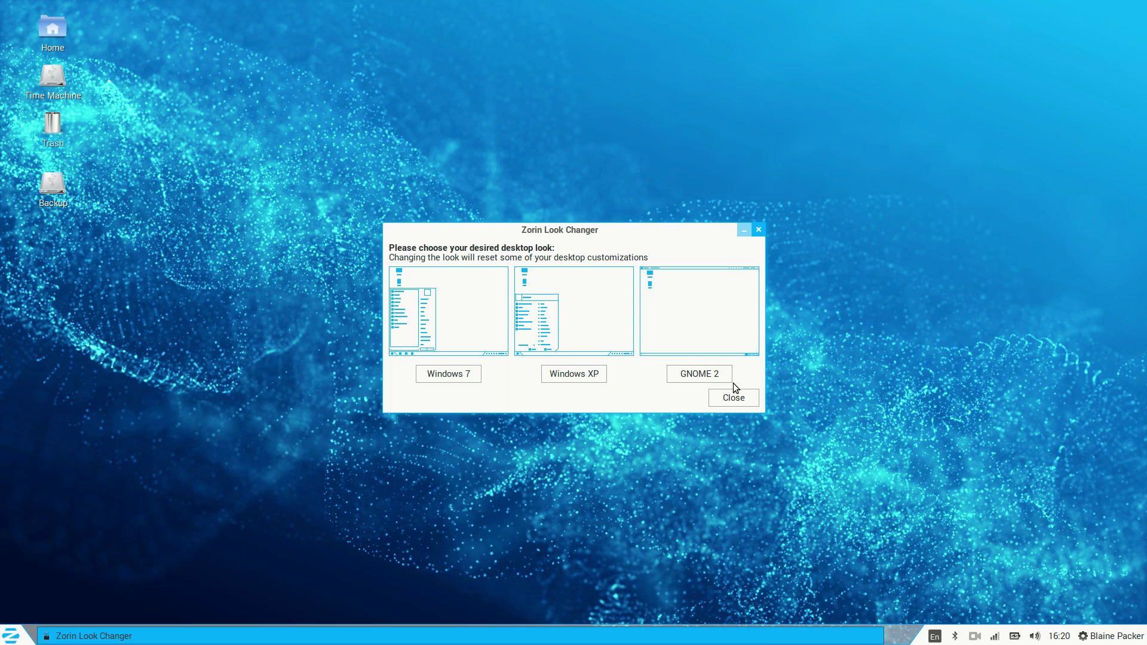
Step: Switch the desktop look to GNOME 2 and check its applications menu
{"action": "left_click", "coordinate": [700, 374]}
{"action": "left_click", "coordinate": [682, 357]}
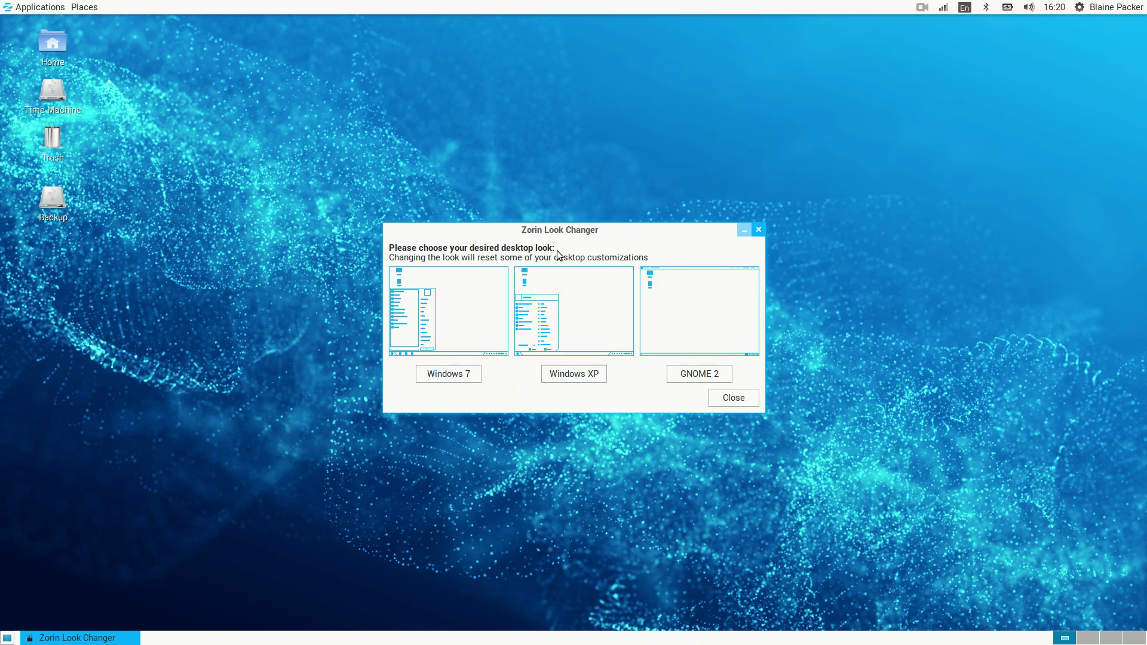
{"action": "left_click", "coordinate": [6, 7]}
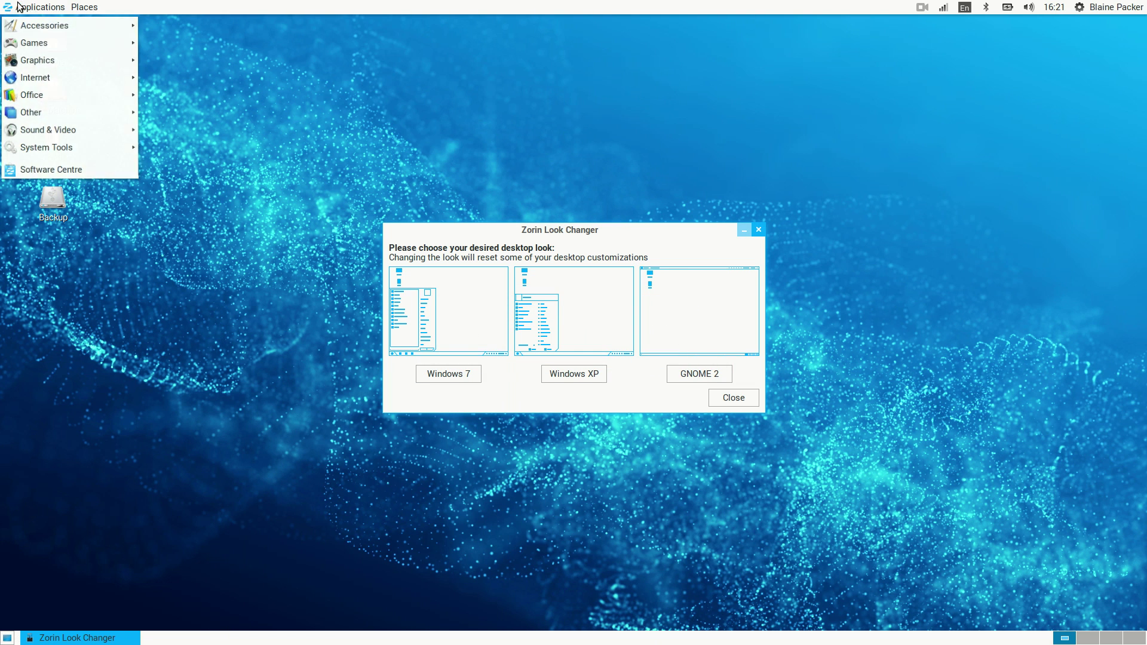
{"action": "left_click", "coordinate": [19, 7]}
Step: Restore the Windows 7 look, then apply the Zorin Dark theme and preview the start menu
{"action": "left_click", "coordinate": [421, 372]}
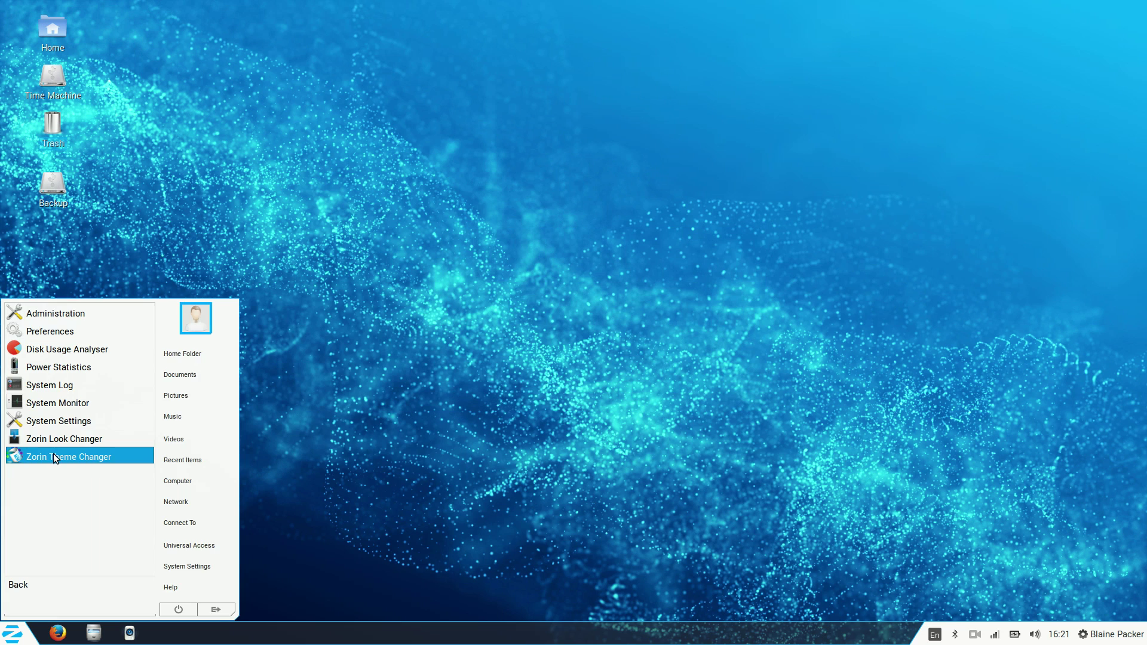
{"action": "left_click", "coordinate": [54, 458]}
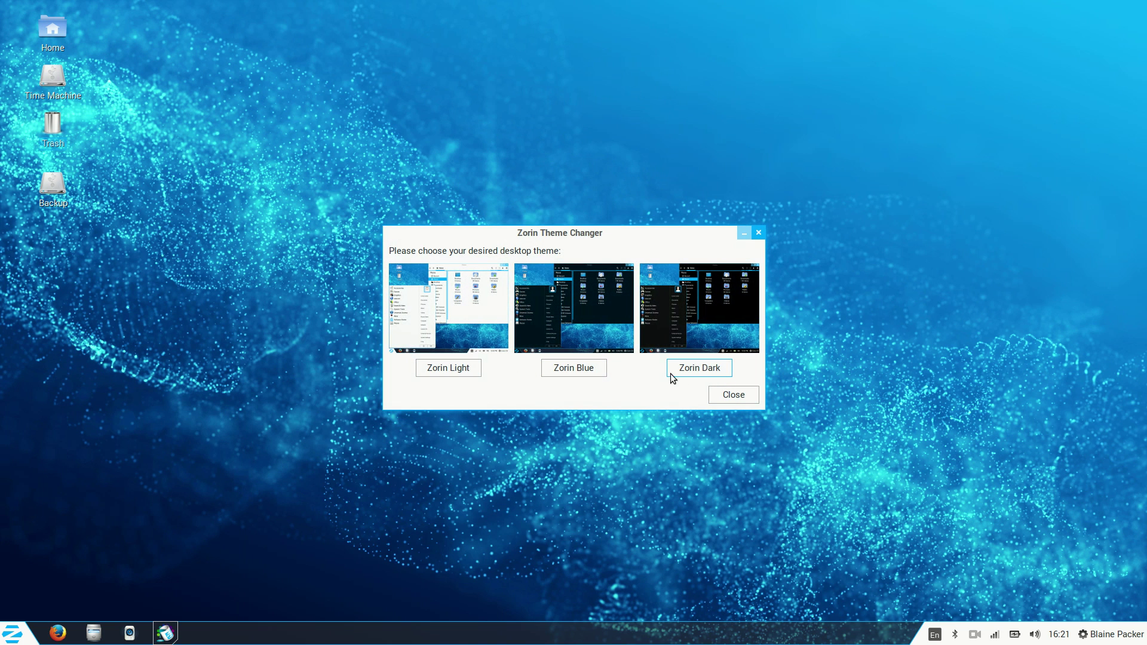
{"action": "left_click", "coordinate": [697, 372]}
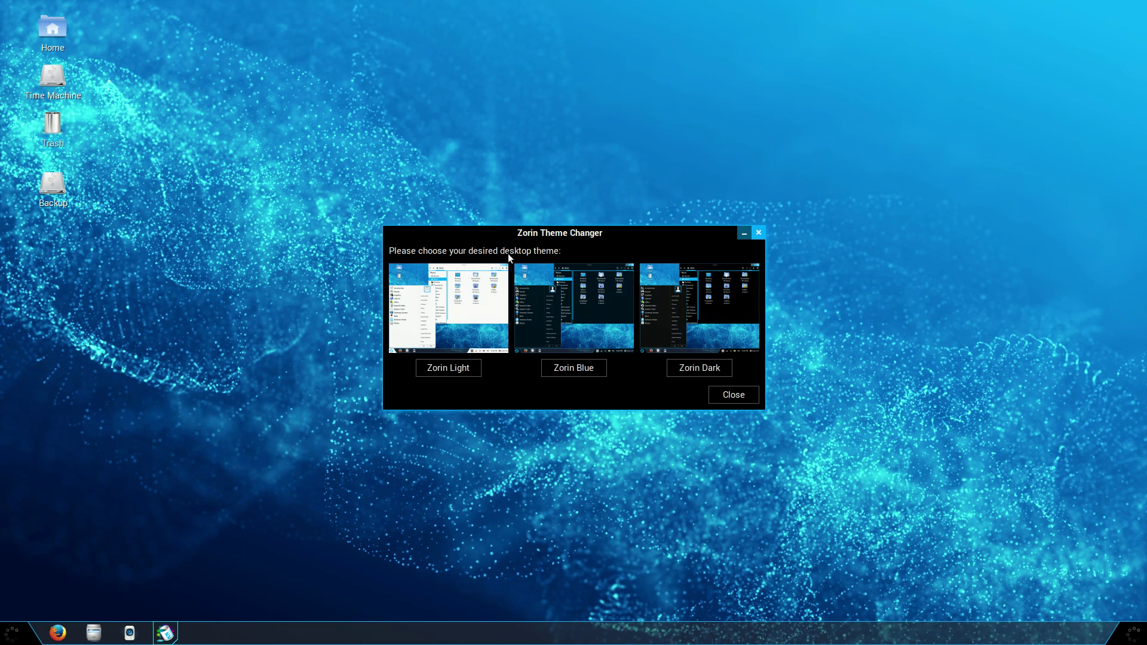
{"action": "left_click", "coordinate": [4, 636]}
{"action": "left_click", "coordinate": [4, 635]}
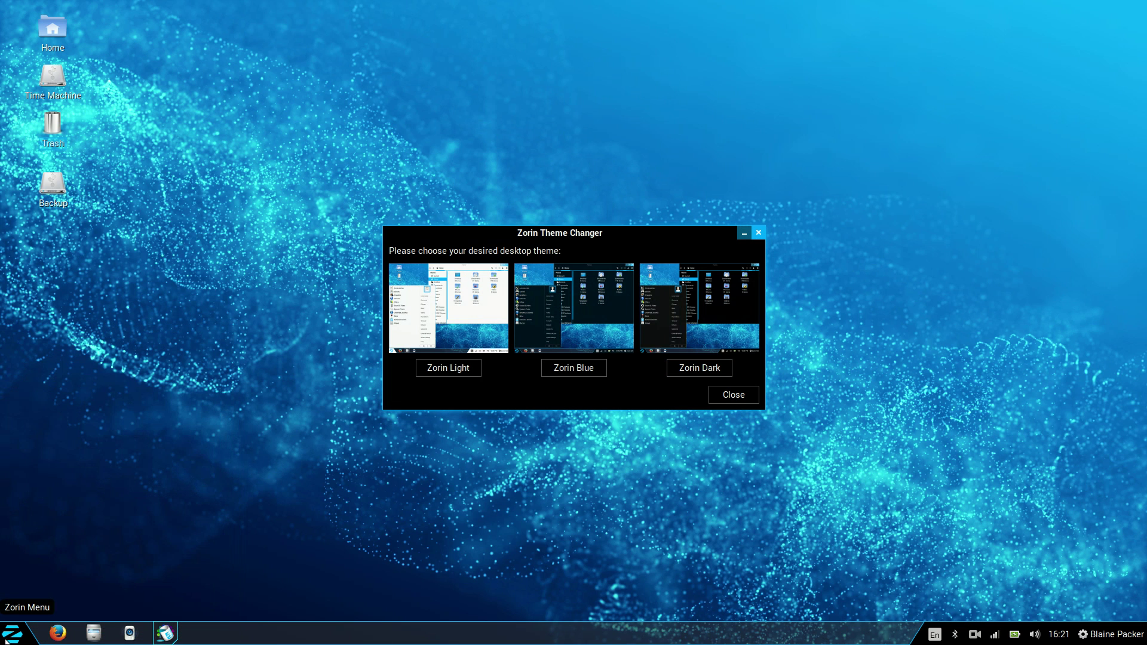
{"action": "left_click", "coordinate": [6, 638]}
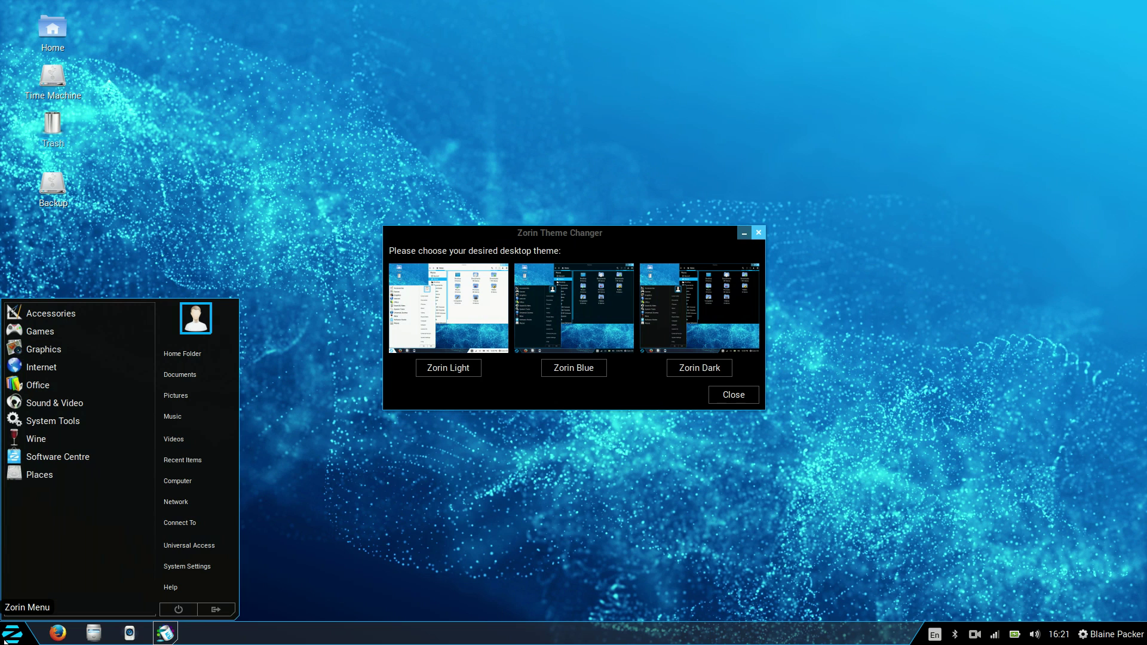
{"action": "left_click", "coordinate": [7, 637]}
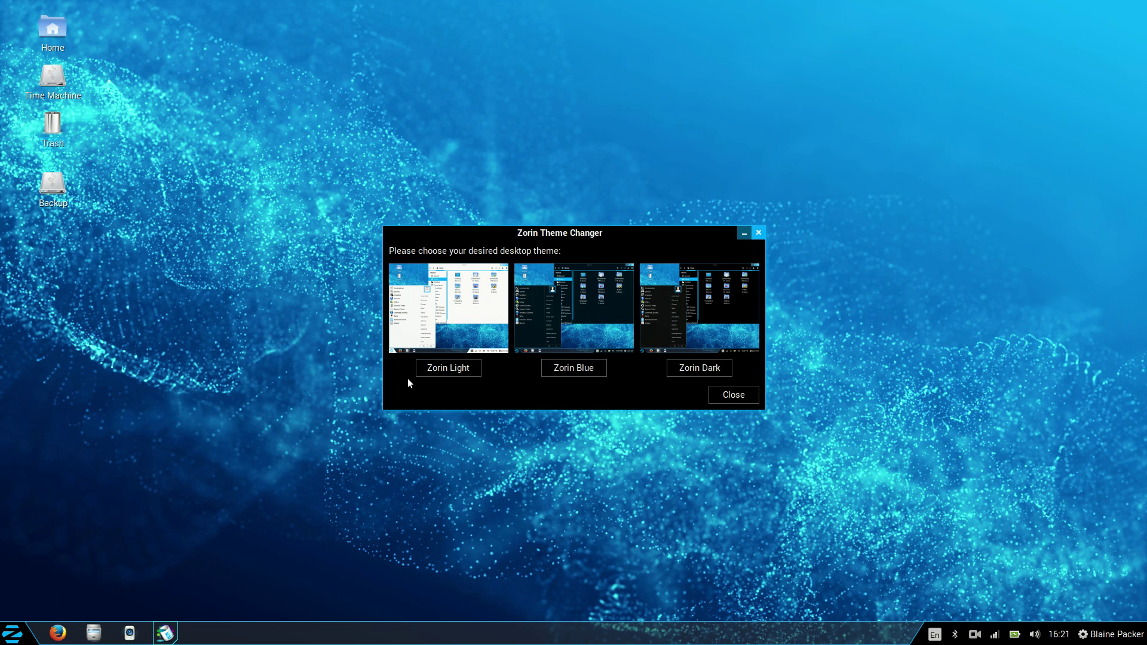
Step: Switch the theme back to Zorin Light and check it in the start menu
{"action": "left_click", "coordinate": [460, 368]}
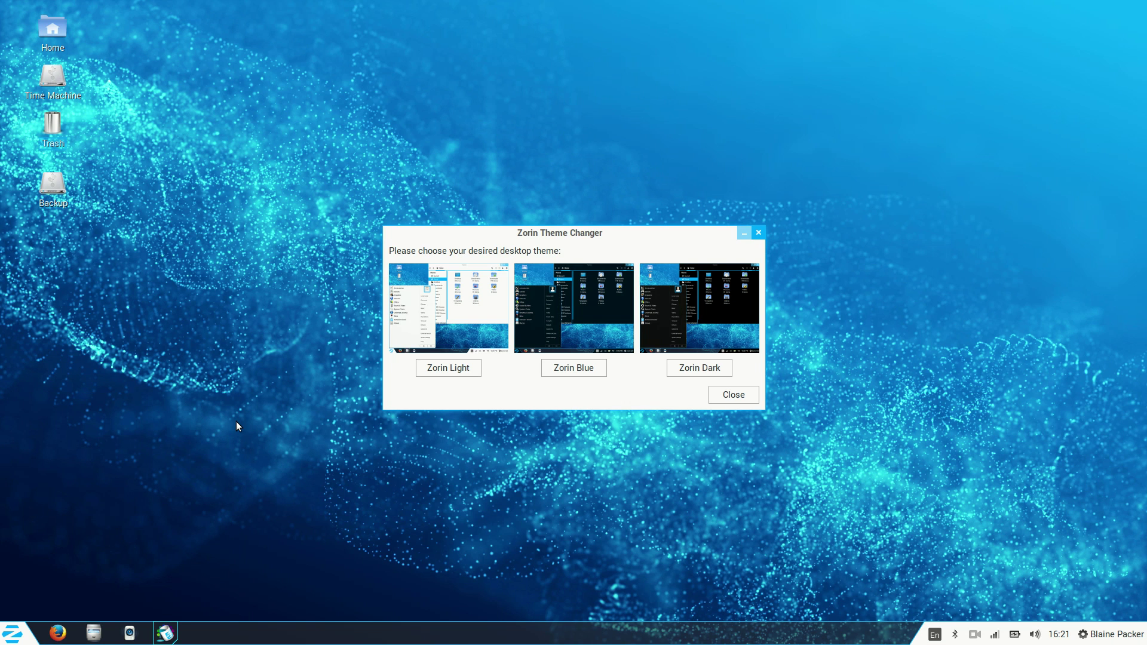
{"action": "left_click_drag", "start_coordinate": [654, 240], "coordinate": [625, 258]}
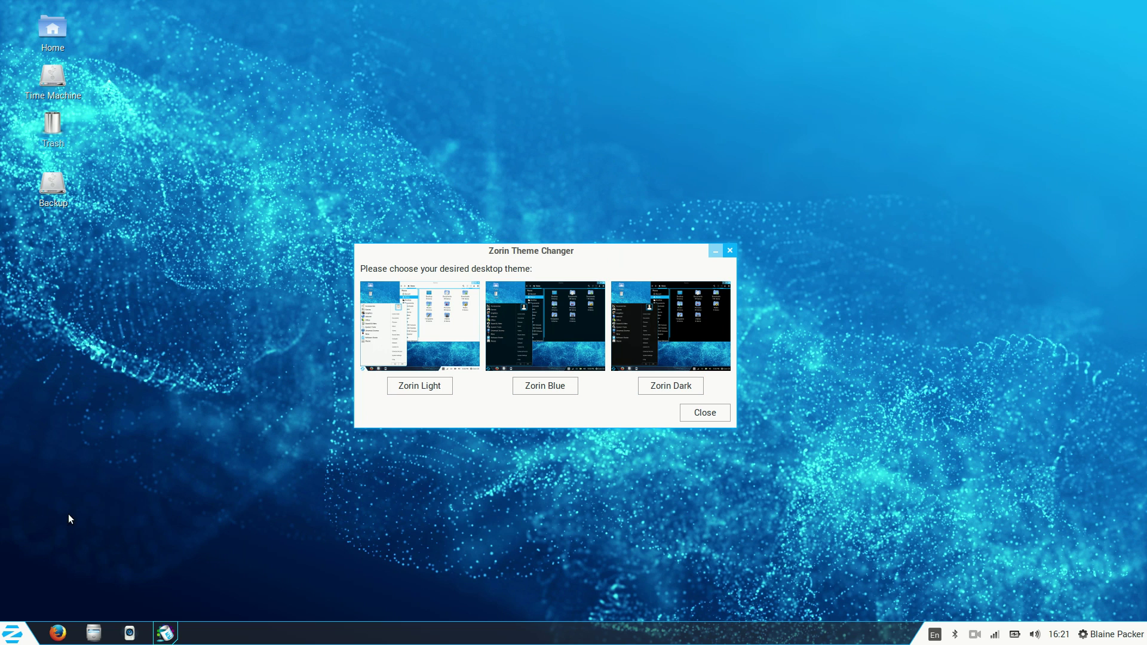
{"action": "left_click", "coordinate": [13, 634]}
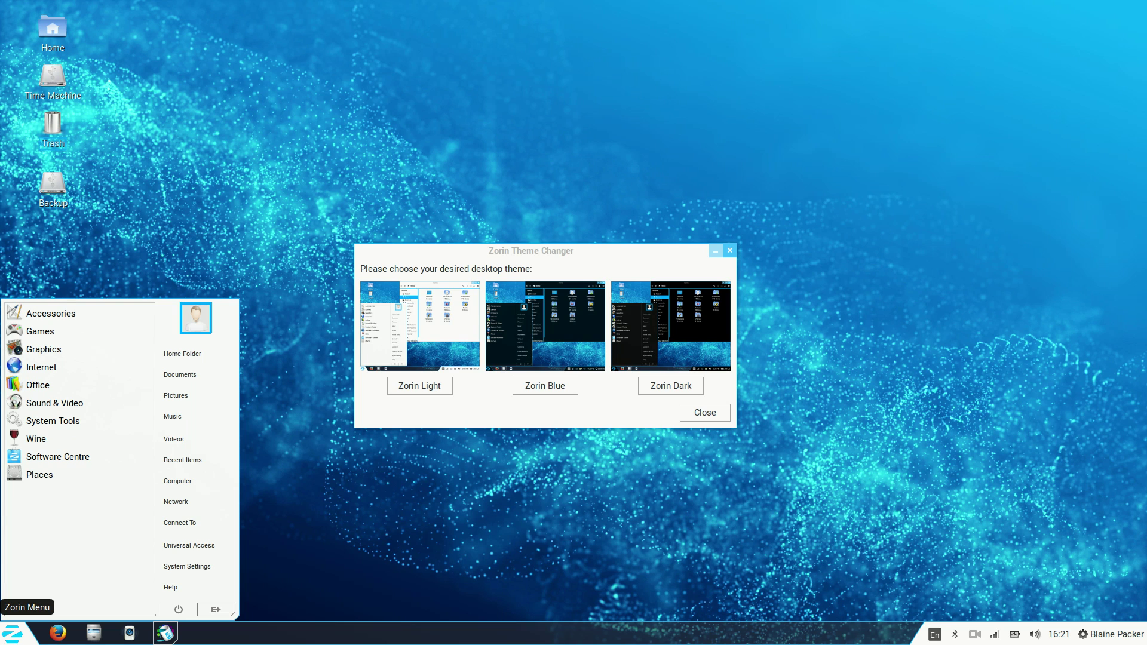
{"action": "left_click", "coordinate": [35, 438]}
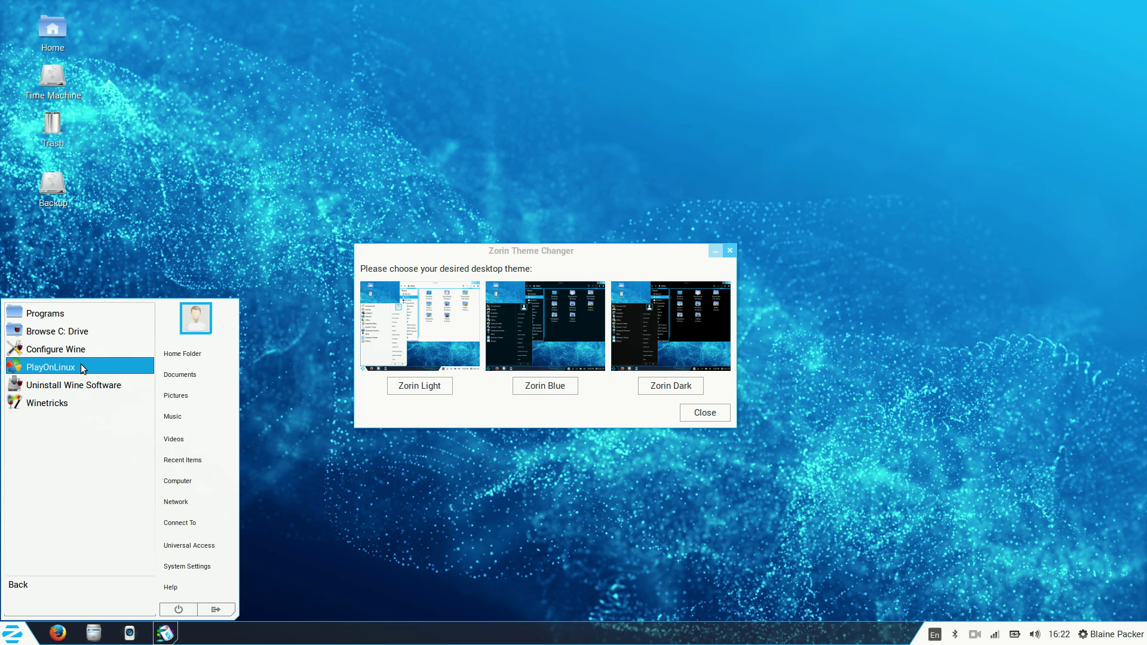
{"action": "left_click", "coordinate": [20, 590]}
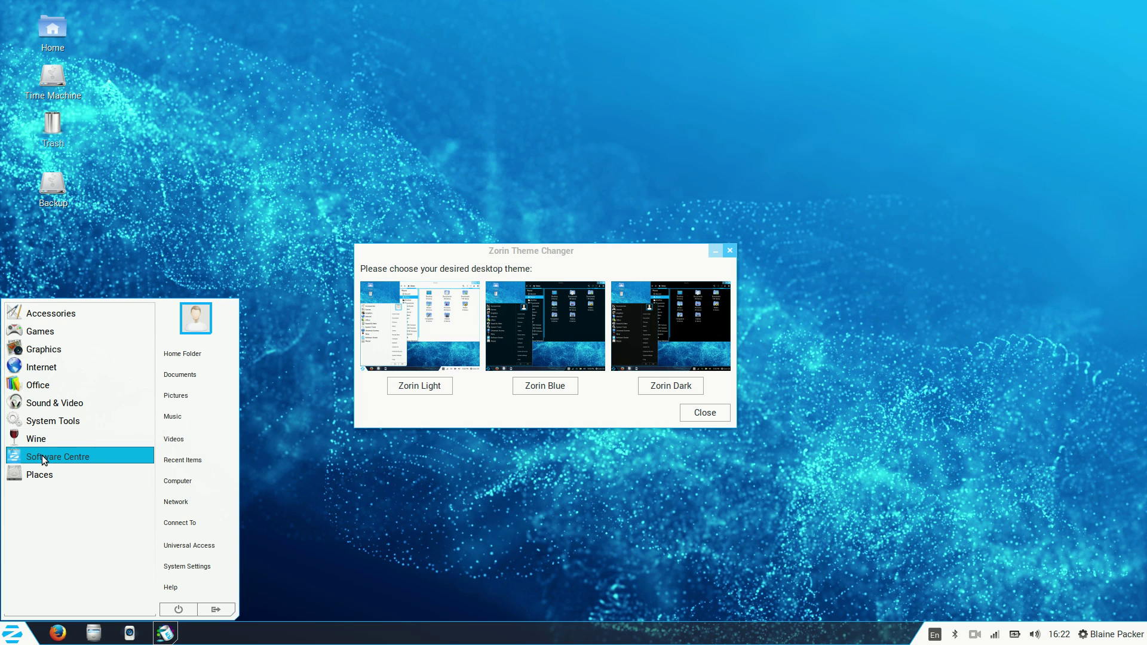
Step: Launch Software Centre, scroll through the Our star apps list, then close it
{"action": "left_click", "coordinate": [44, 455]}
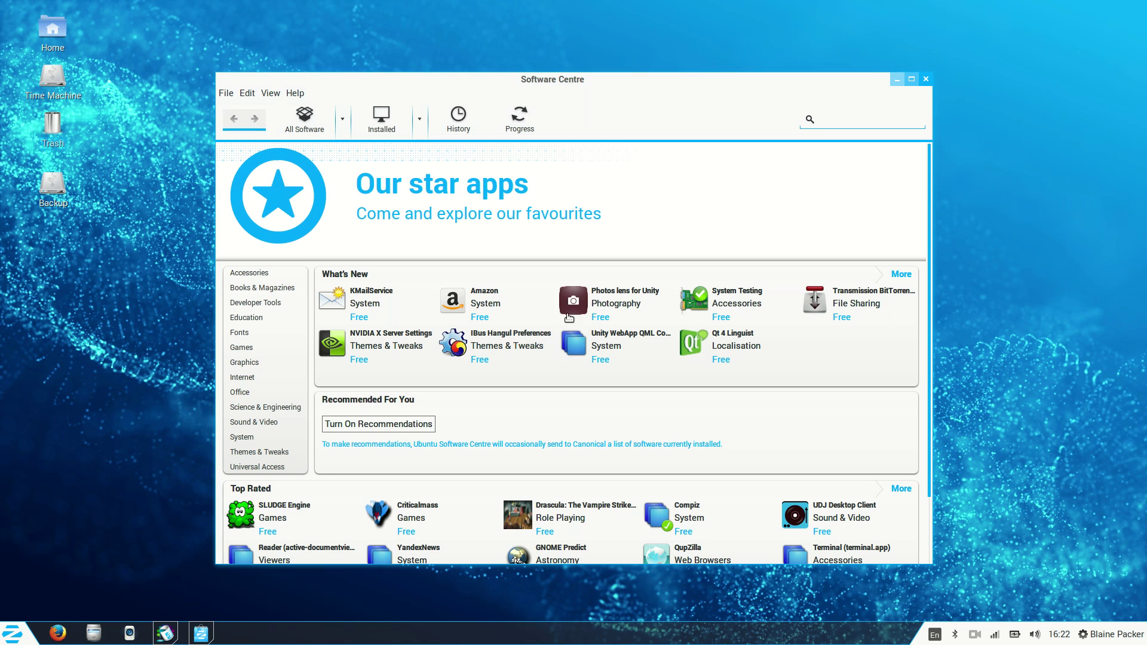
{"action": "left_click", "coordinate": [435, 179]}
{"action": "scroll", "coordinate": [497, 296], "scroll_direction": "down", "scroll_amount": 10}
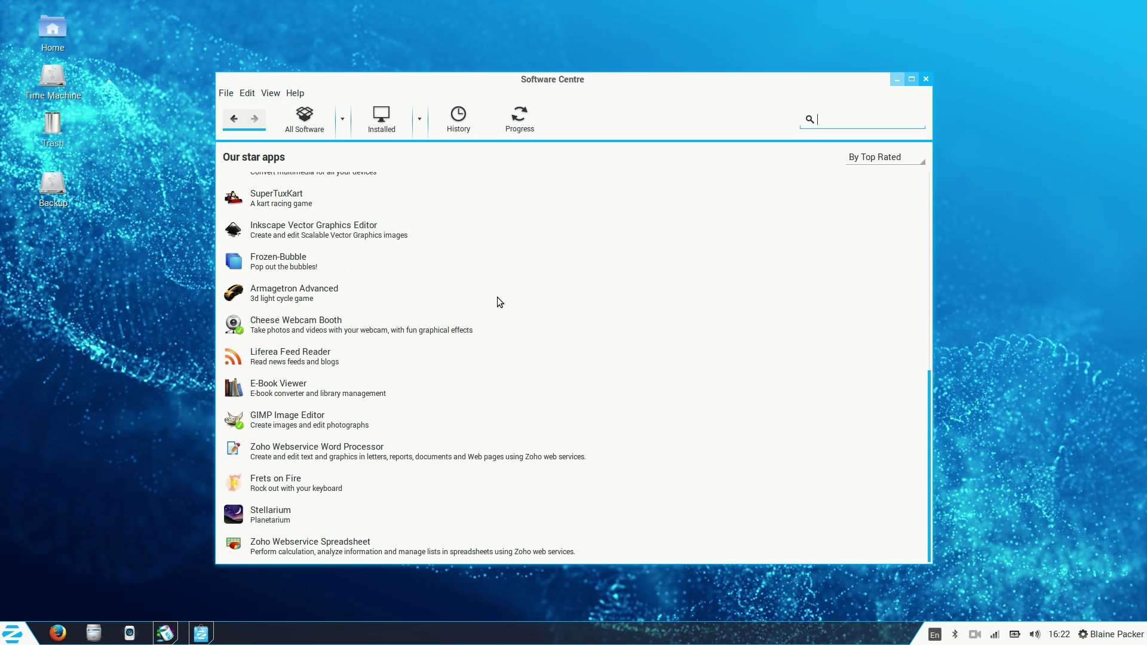
{"action": "scroll", "coordinate": [497, 296], "scroll_direction": "up", "scroll_amount": 10}
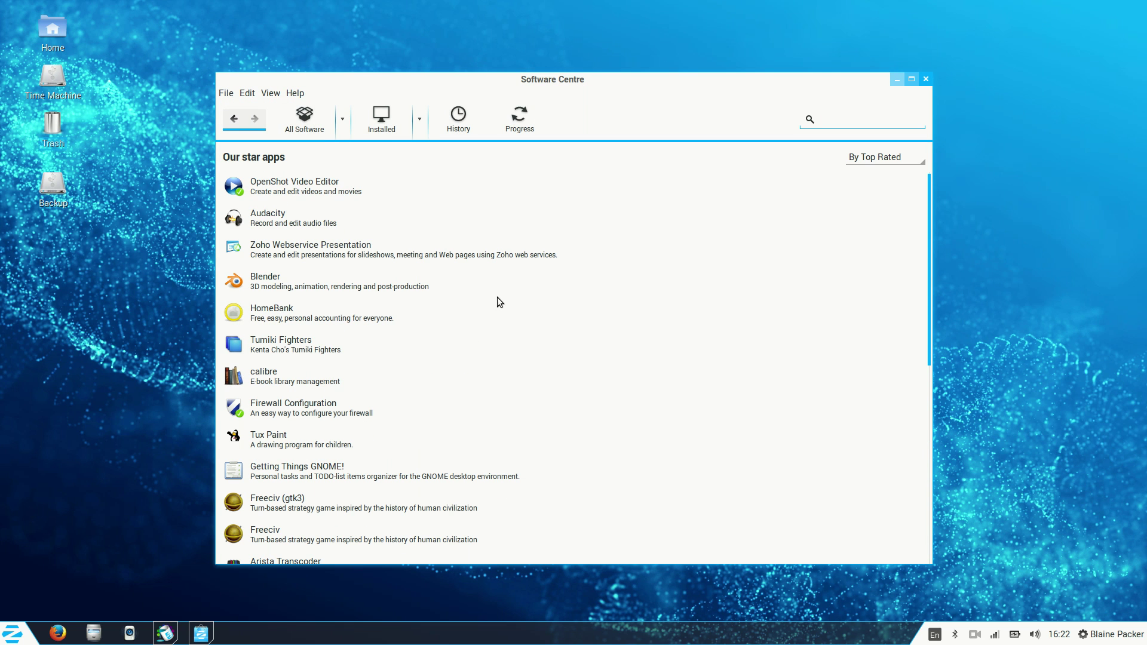
{"action": "left_click", "coordinate": [926, 83]}
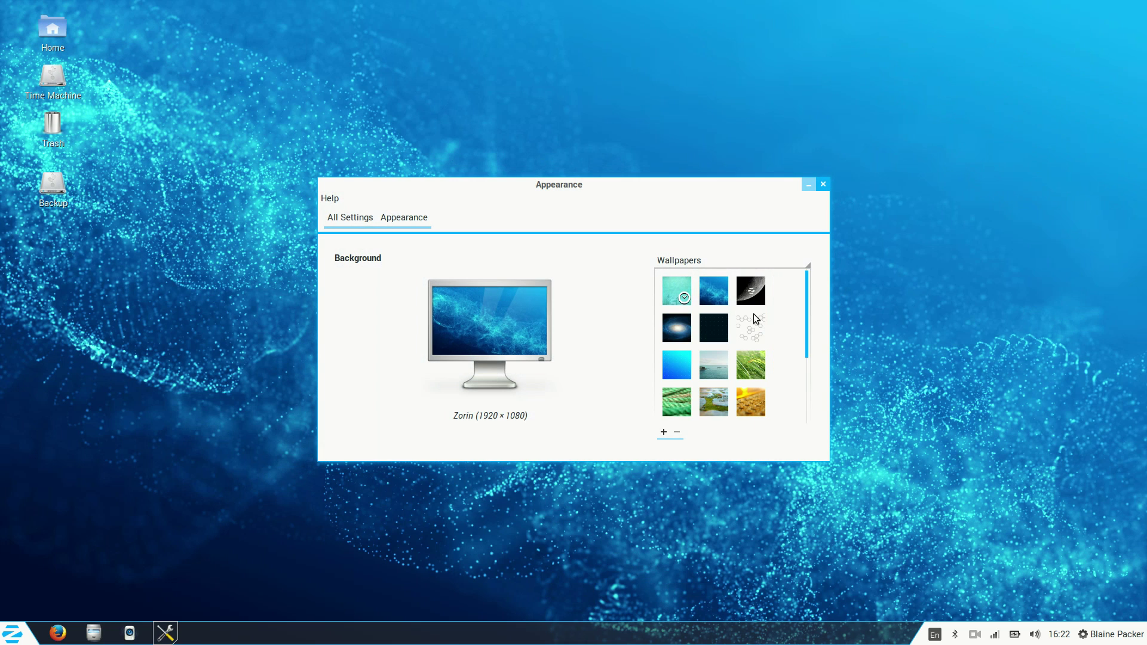
Step: Reposition the Appearance window and set Galaxy as the desktop wallpaper
{"action": "scroll", "coordinate": [752, 315], "scroll_direction": "down", "scroll_amount": 2}
{"action": "scroll", "coordinate": [754, 314], "scroll_direction": "up", "scroll_amount": 2}
{"action": "left_click_drag", "start_coordinate": [704, 190], "coordinate": [705, 176]}
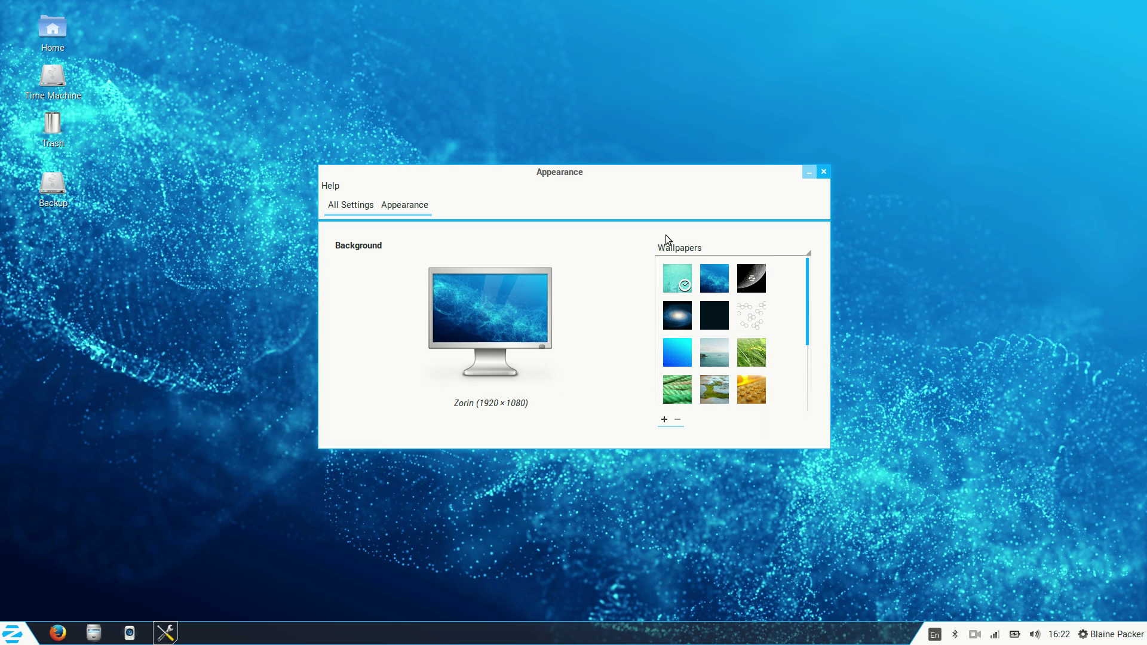
{"action": "left_click_drag", "start_coordinate": [805, 283], "coordinate": [810, 240]}
{"action": "left_click_drag", "start_coordinate": [809, 297], "coordinate": [809, 245]}
{"action": "left_click", "coordinate": [684, 318]}
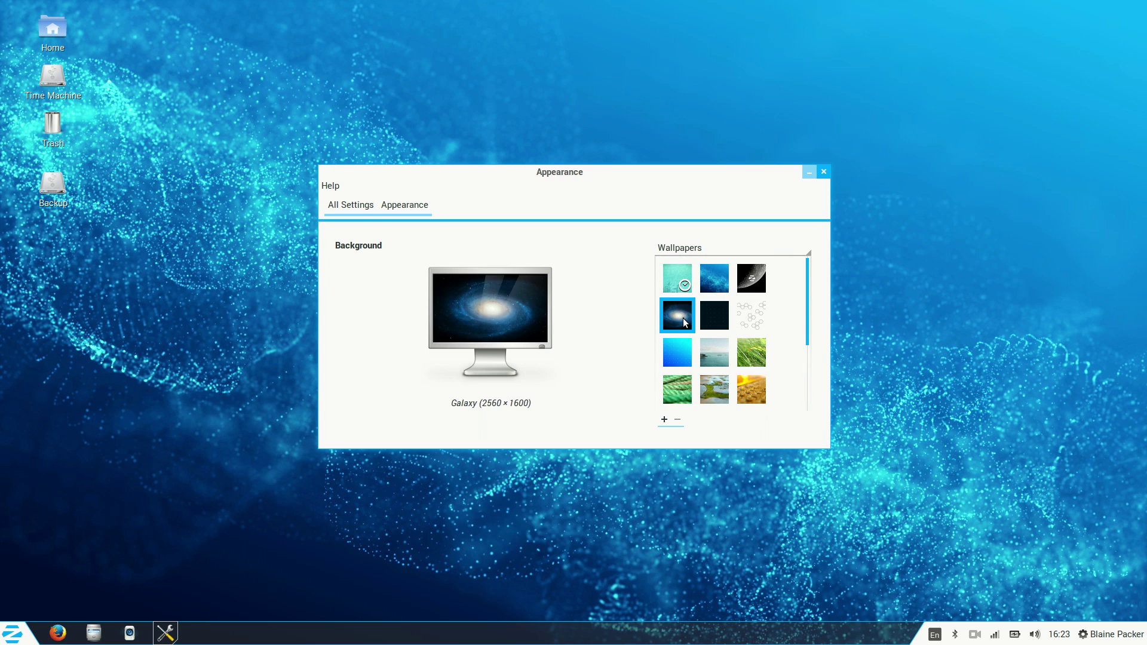
Step: Step through wallpapers with the arrow keys, past Green Ropes and Stones, ending on Rain
{"action": "key", "text": "Right"}
{"action": "key", "text": "Right"}
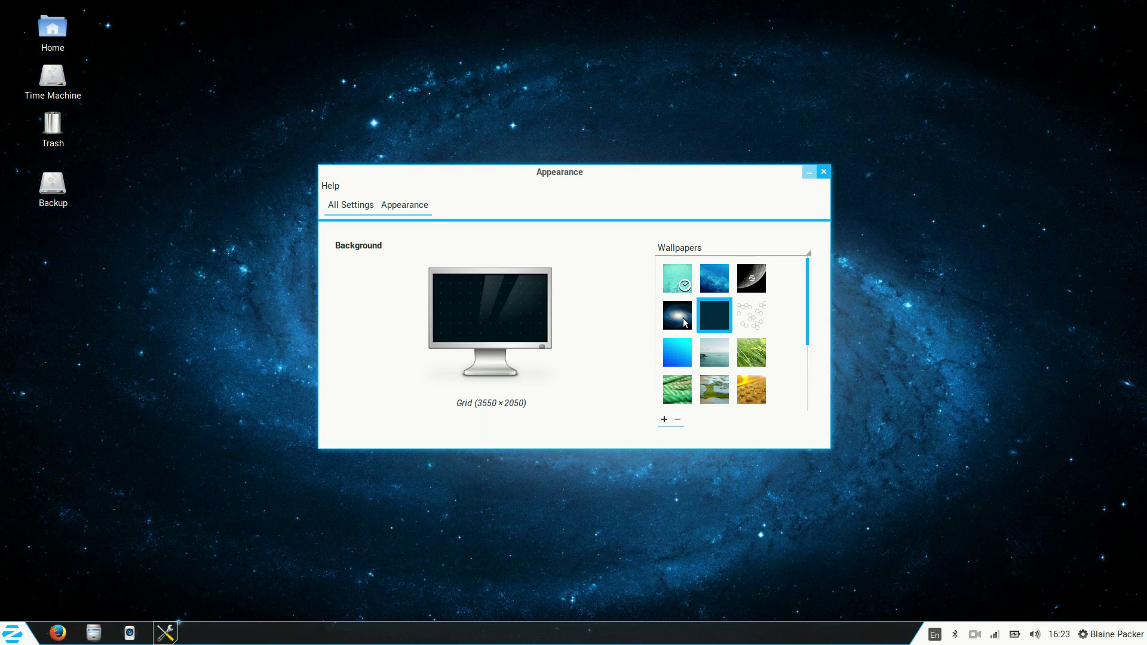
{"action": "key", "text": "Down"}
{"action": "key", "text": "Left"}
{"action": "key", "text": "Left"}
{"action": "key", "text": "Down"}
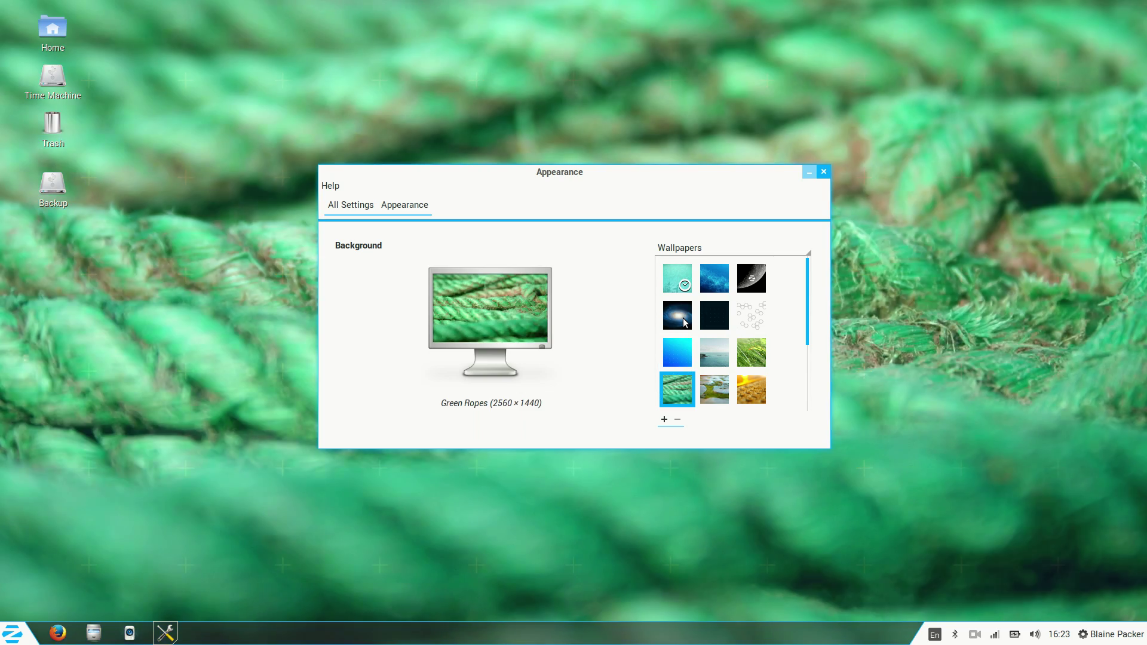
{"action": "key", "text": "Right"}
{"action": "key", "text": "Right"}
{"action": "key", "text": "Down"}
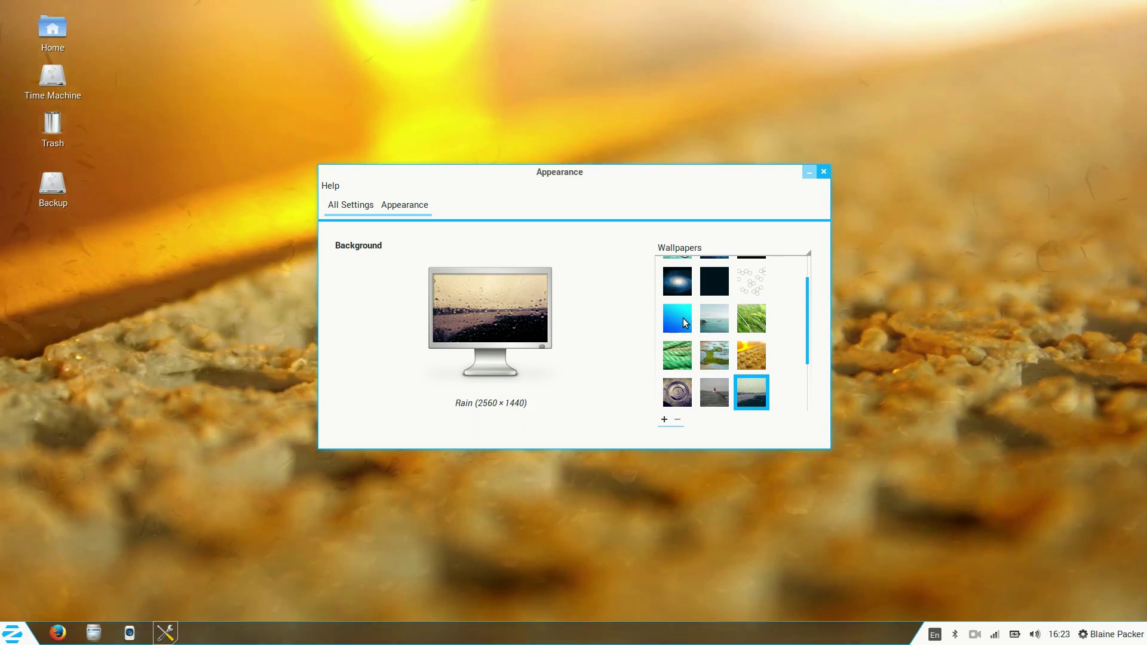